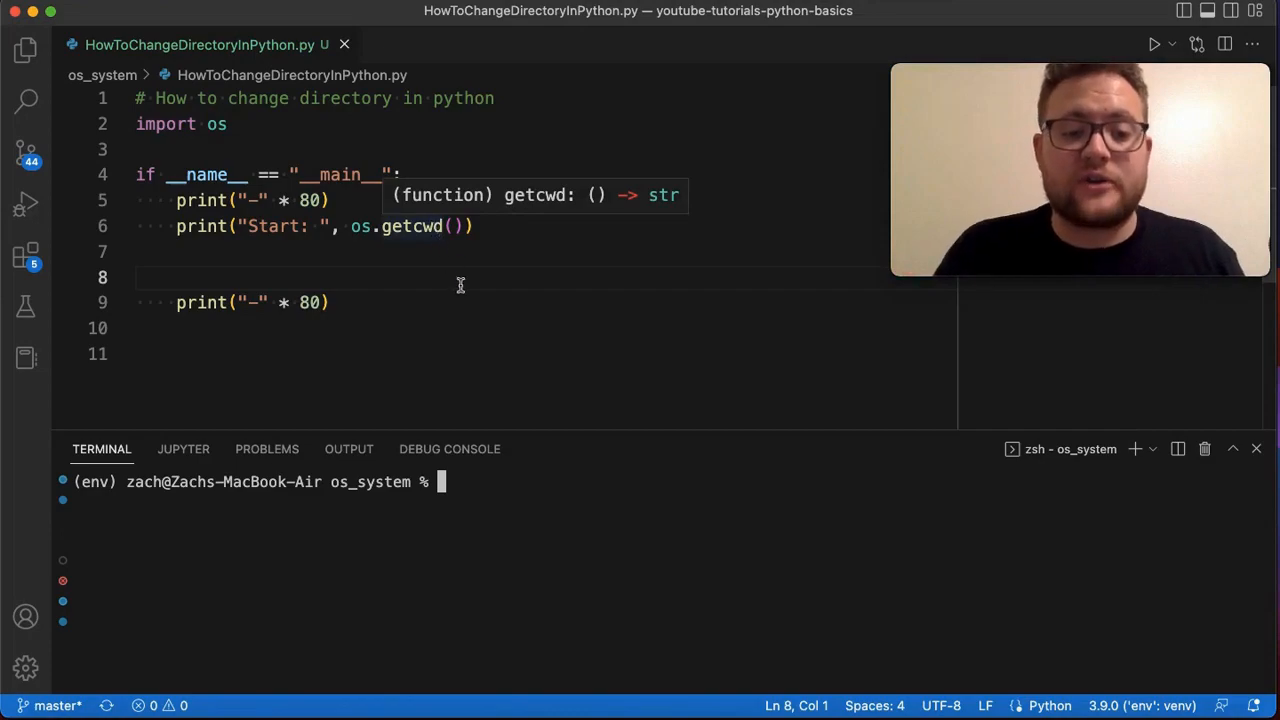
type("reset")
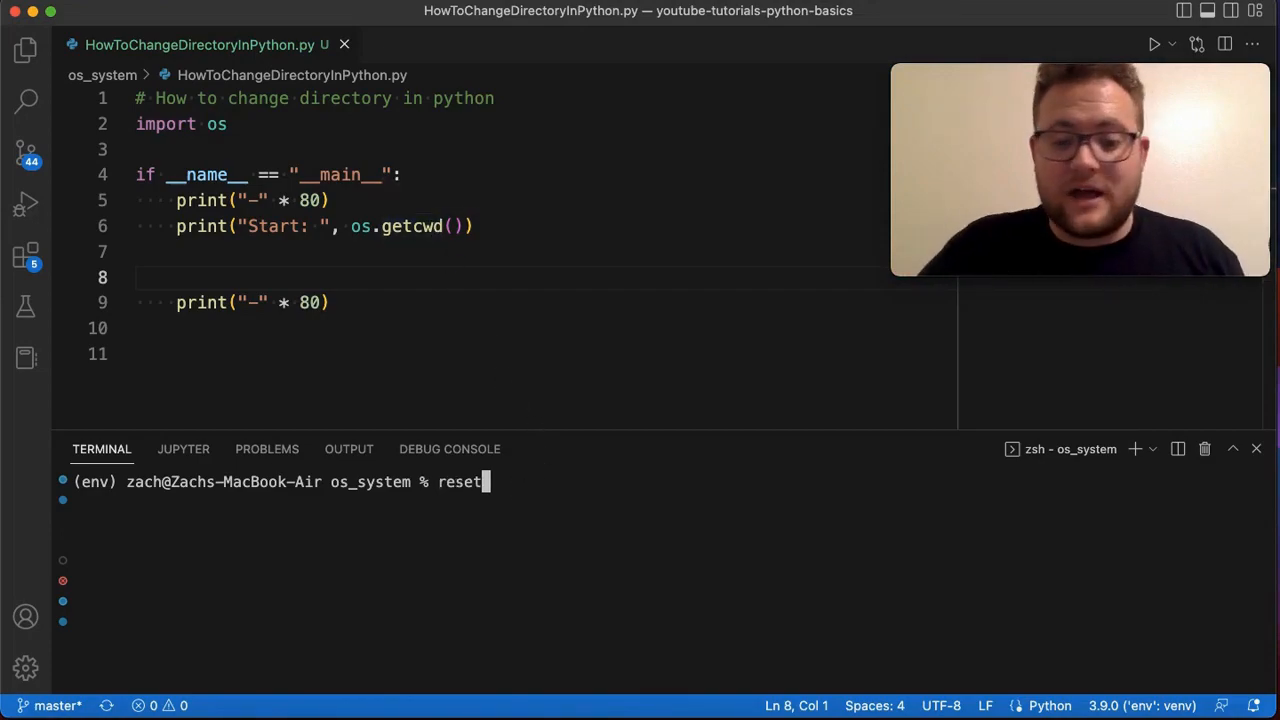
Rerun 'python HowToChangeDirectoryInPython.py' so the terminal prints the starting os_system directory
key("Up")
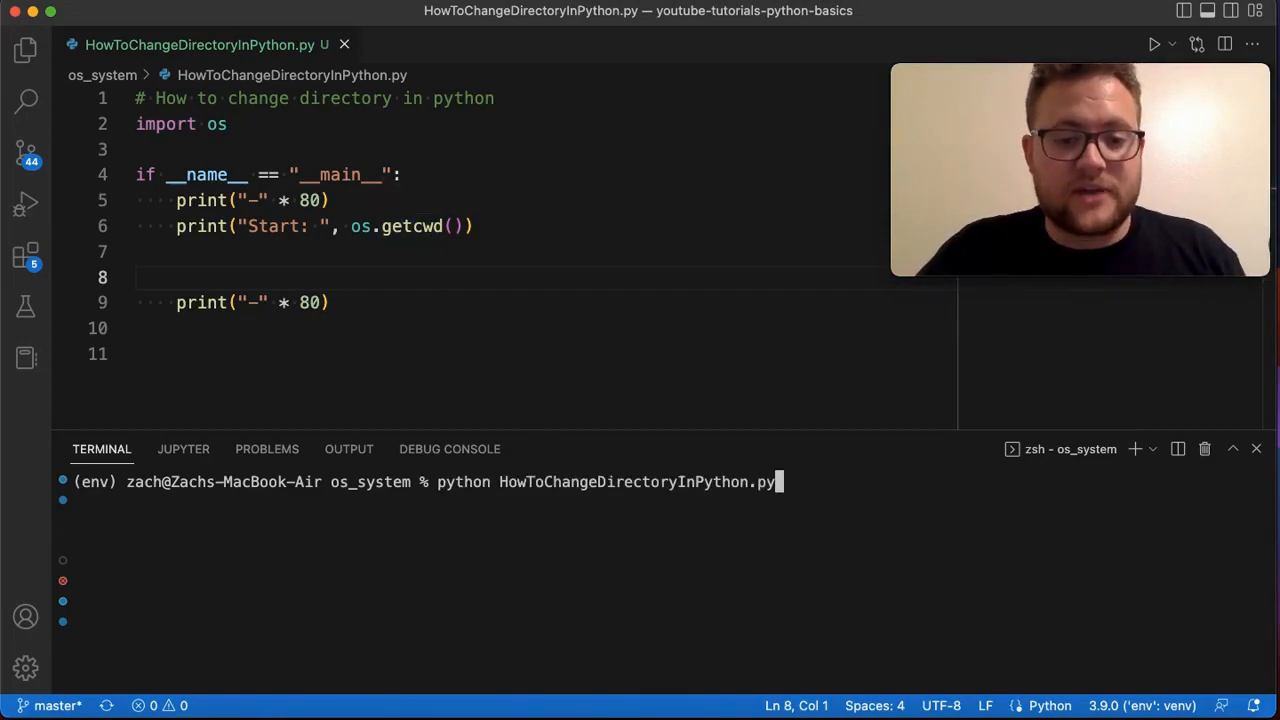
key("Return")
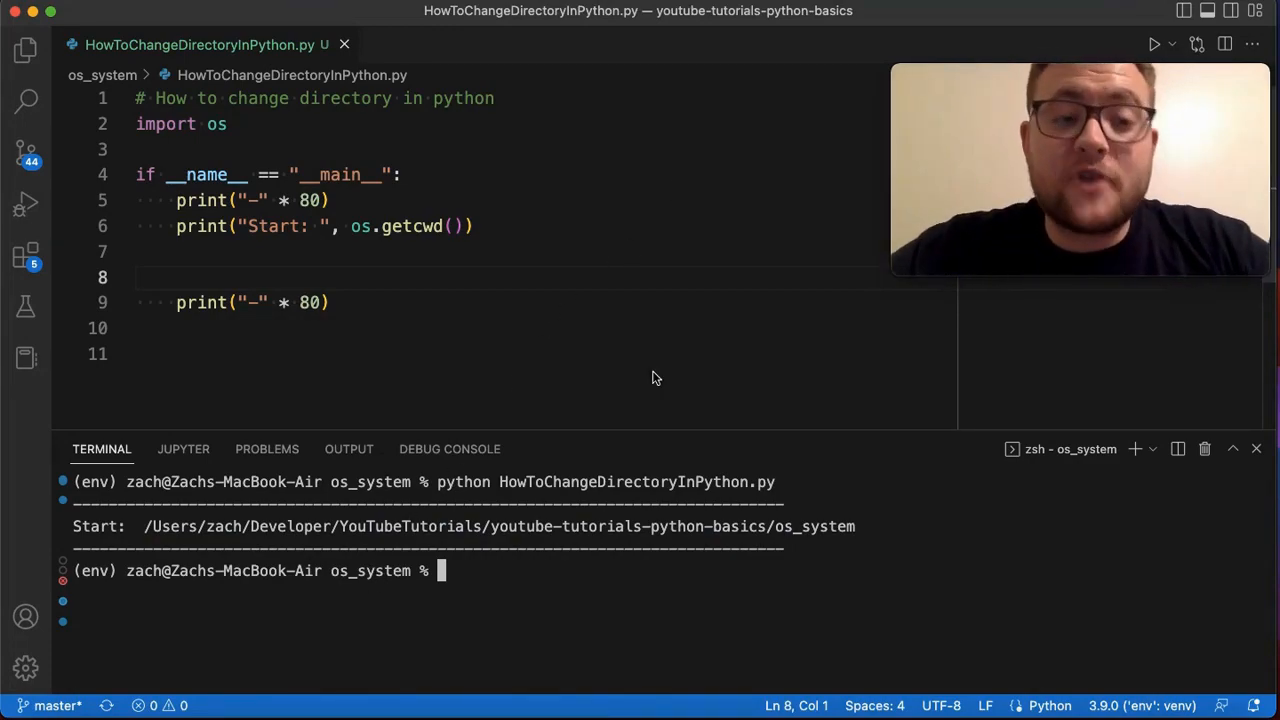
Add os.chdir("/Users/zach/Developer") under a '# = to cd command in terminal' comment
left_click(370, 273)
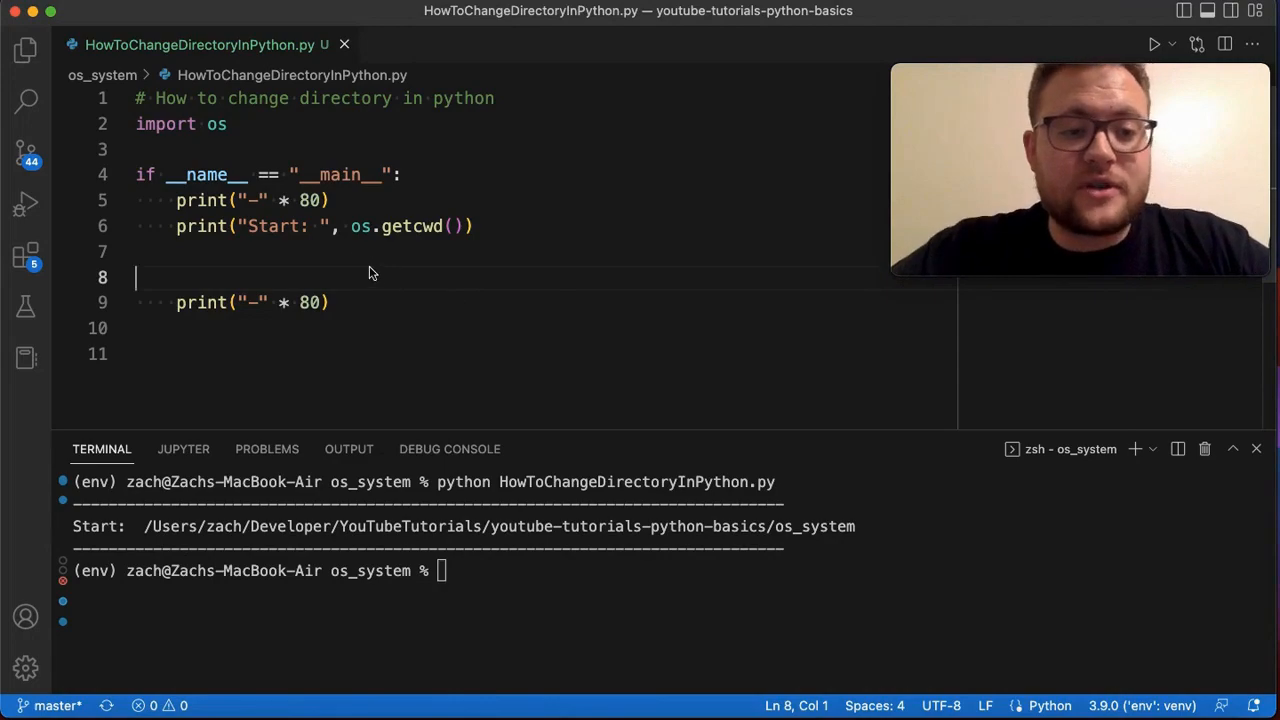
key("Return")
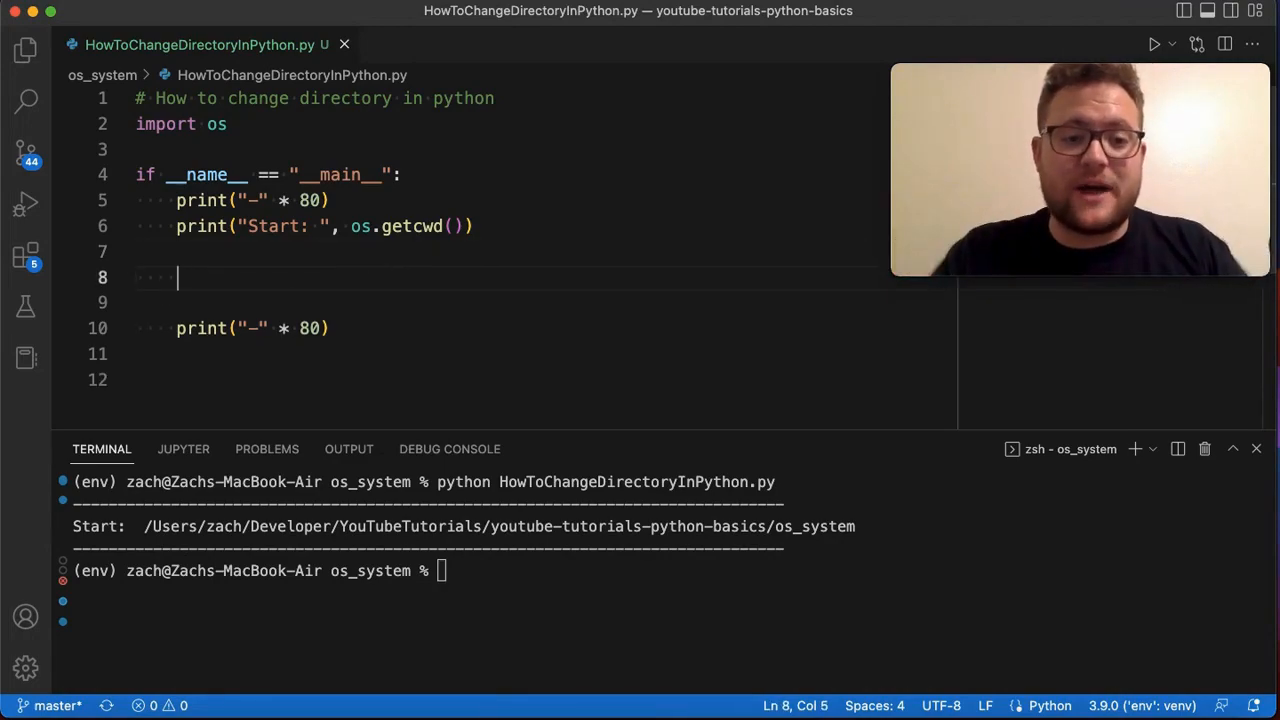
type("os")
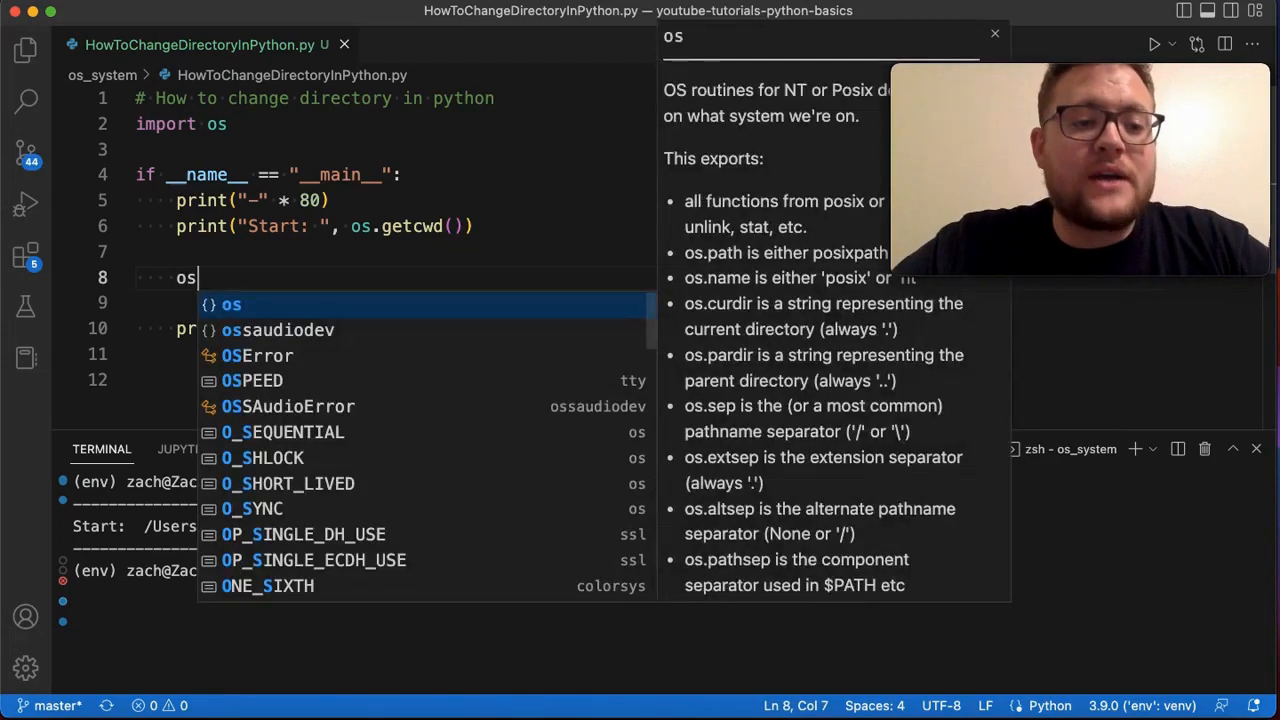
type(".ch")
key("Return")
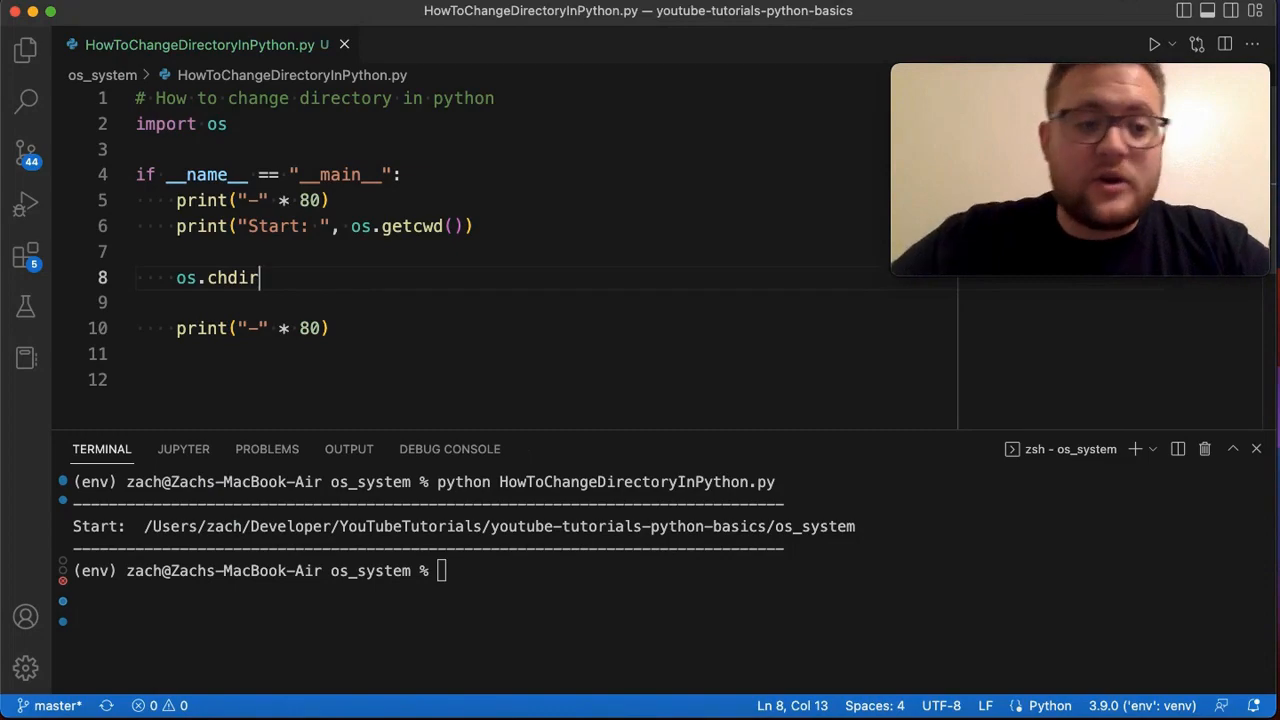
key("Return")
type("# =")
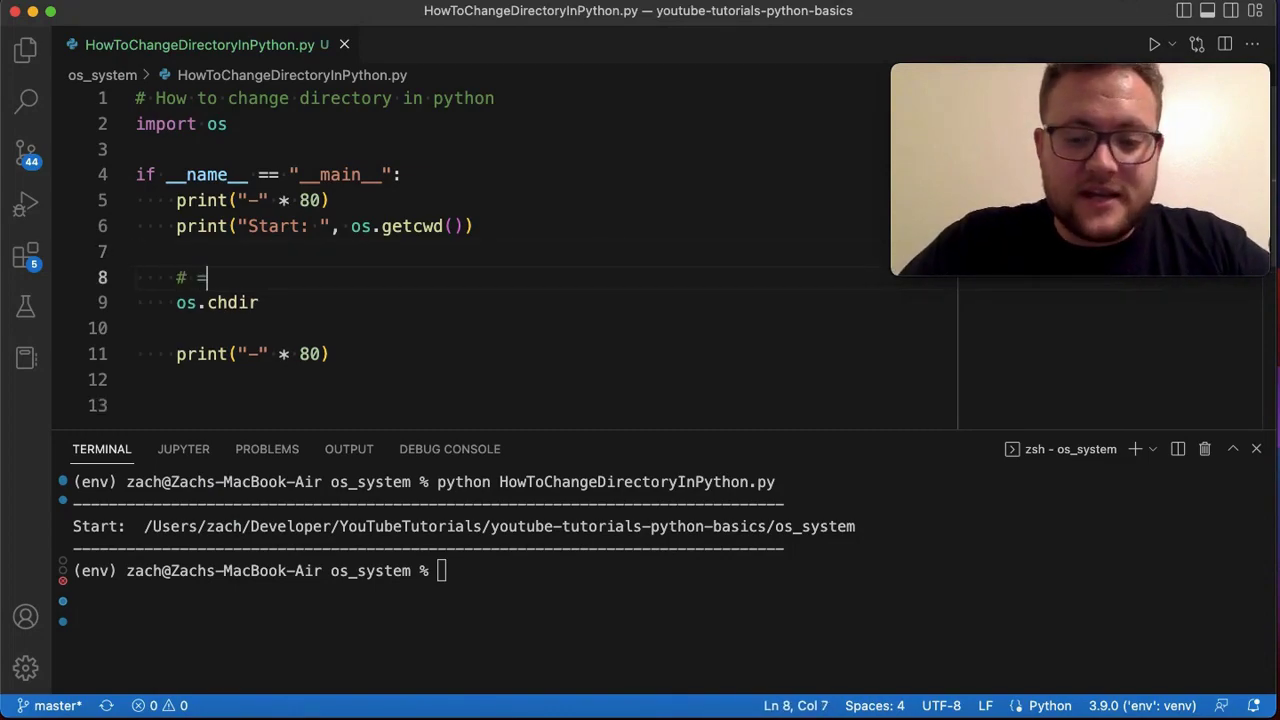
type("to cd comm")
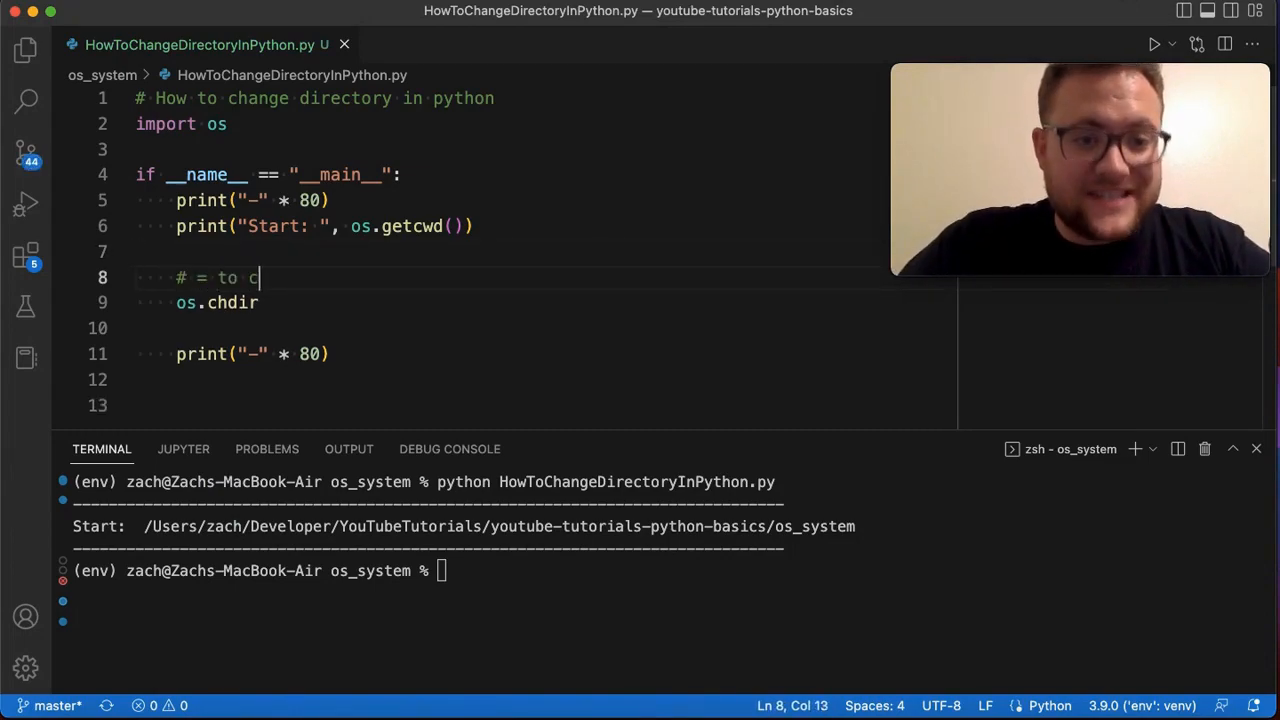
type("and in te")
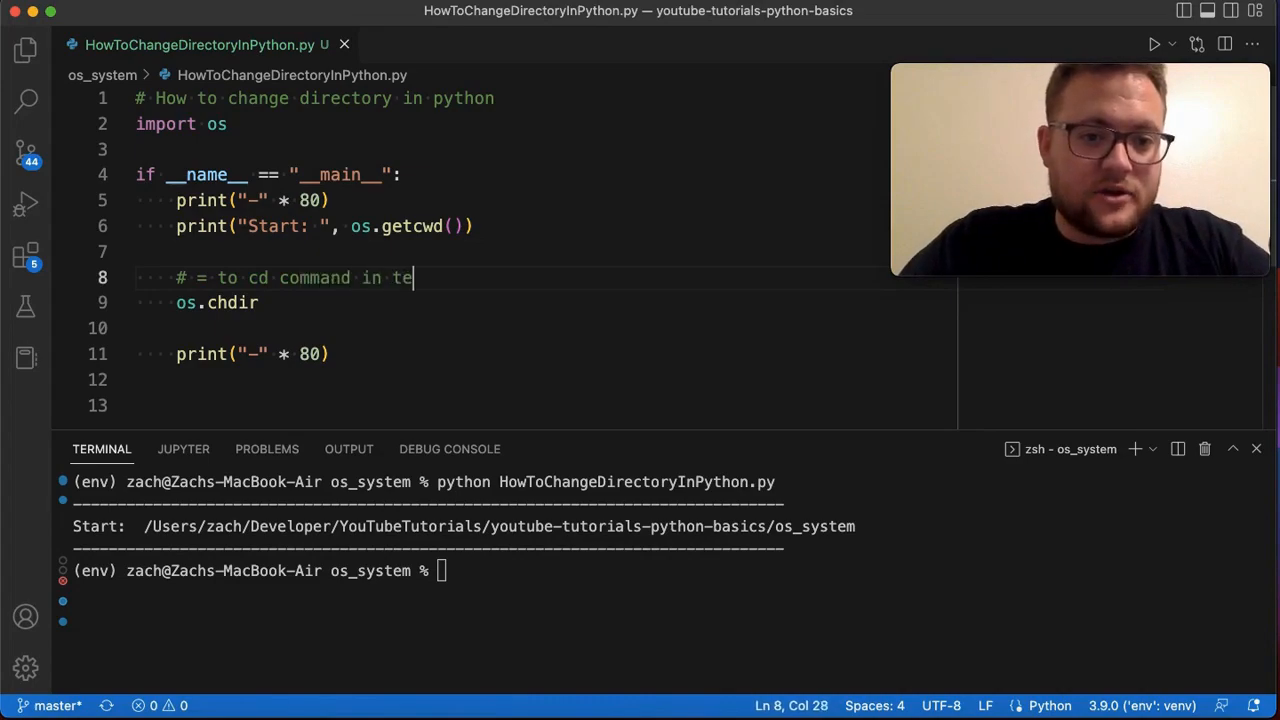
type("rminal")
left_click(309, 285)
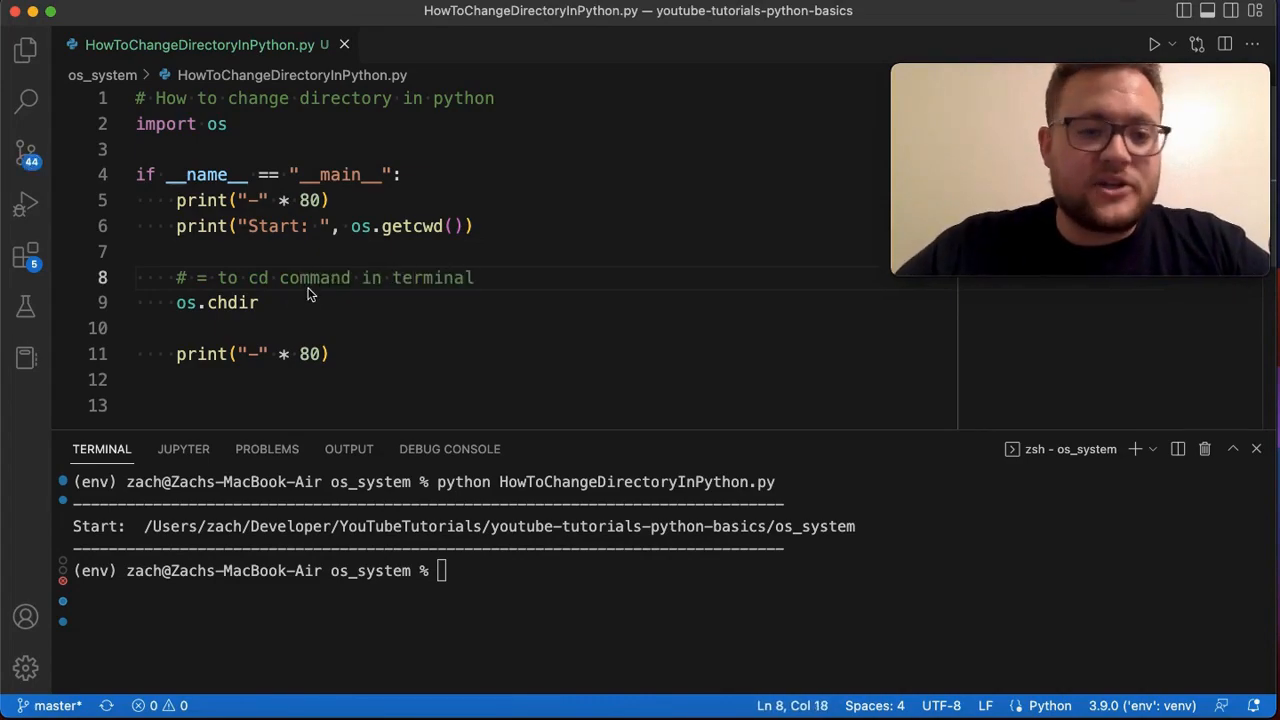
type("(")
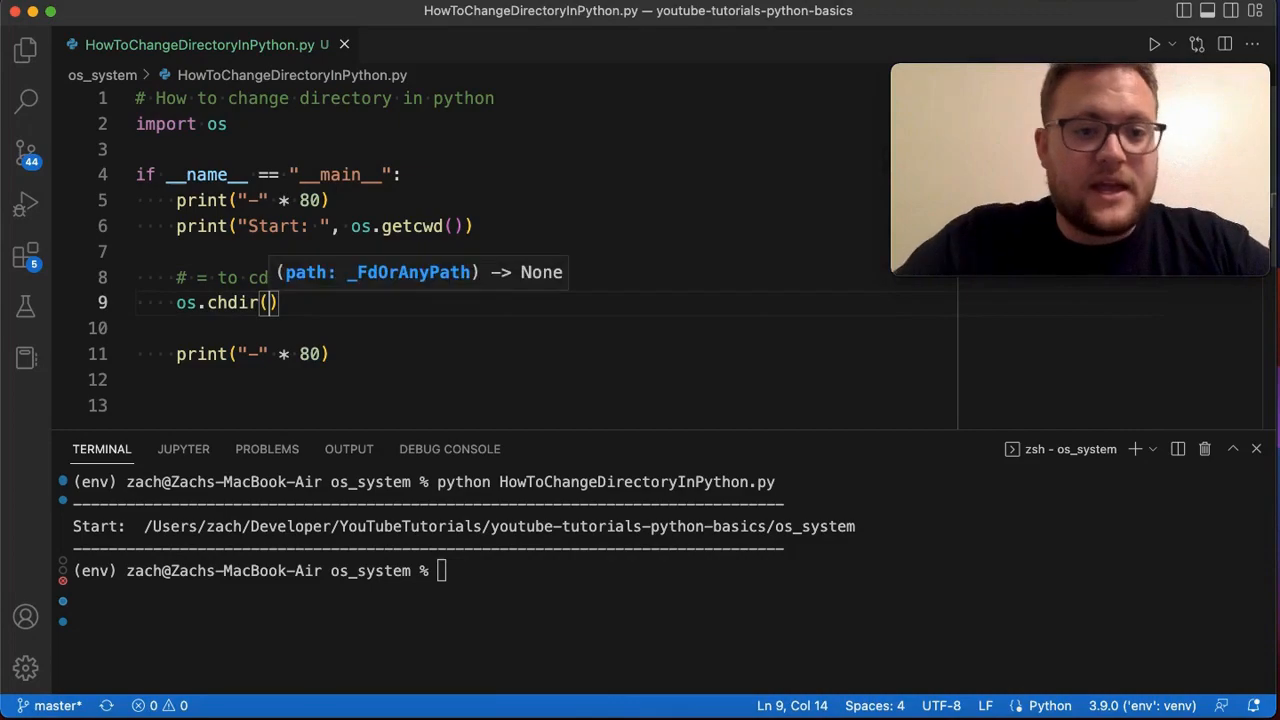
type(")")
key("Left")
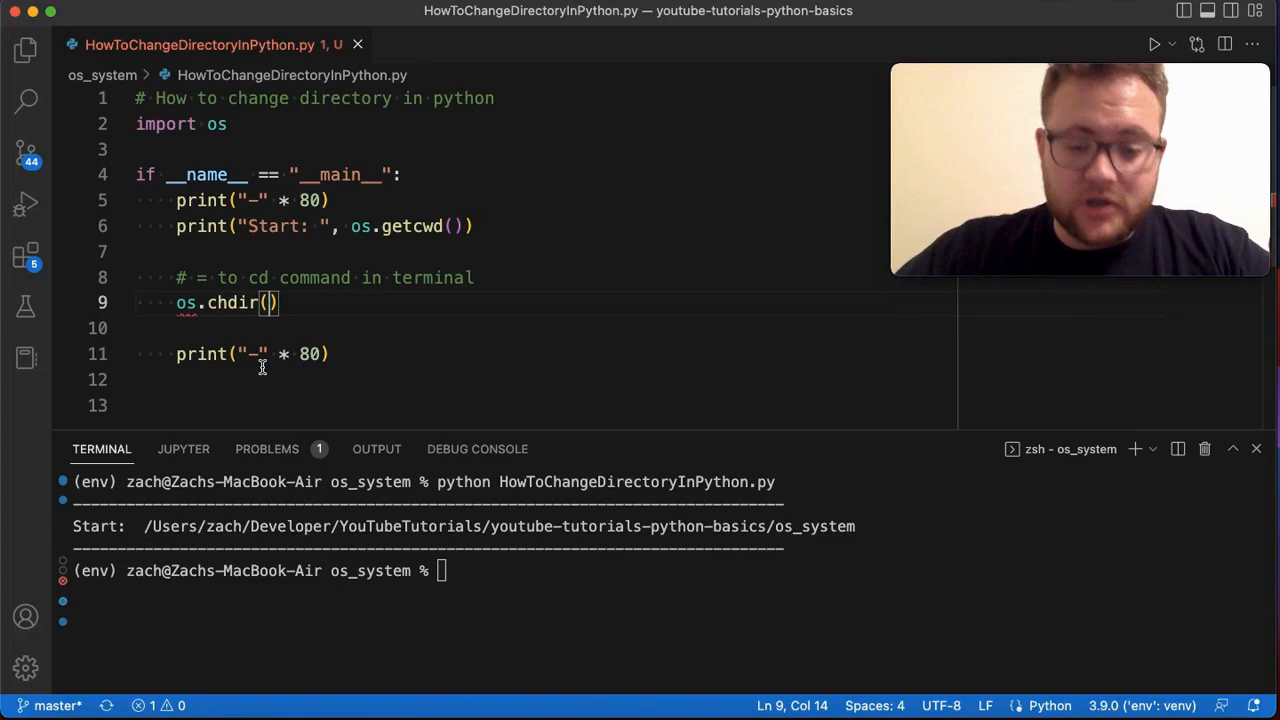
type("\"")
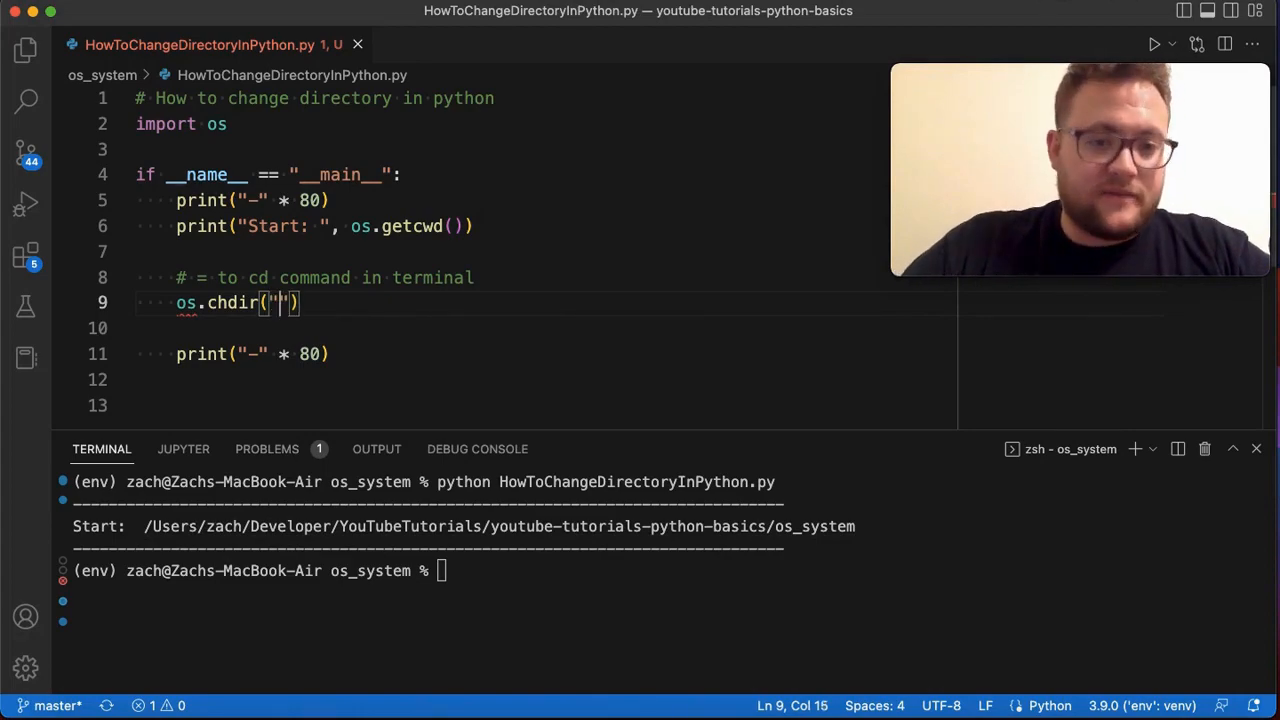
type("/Users/")
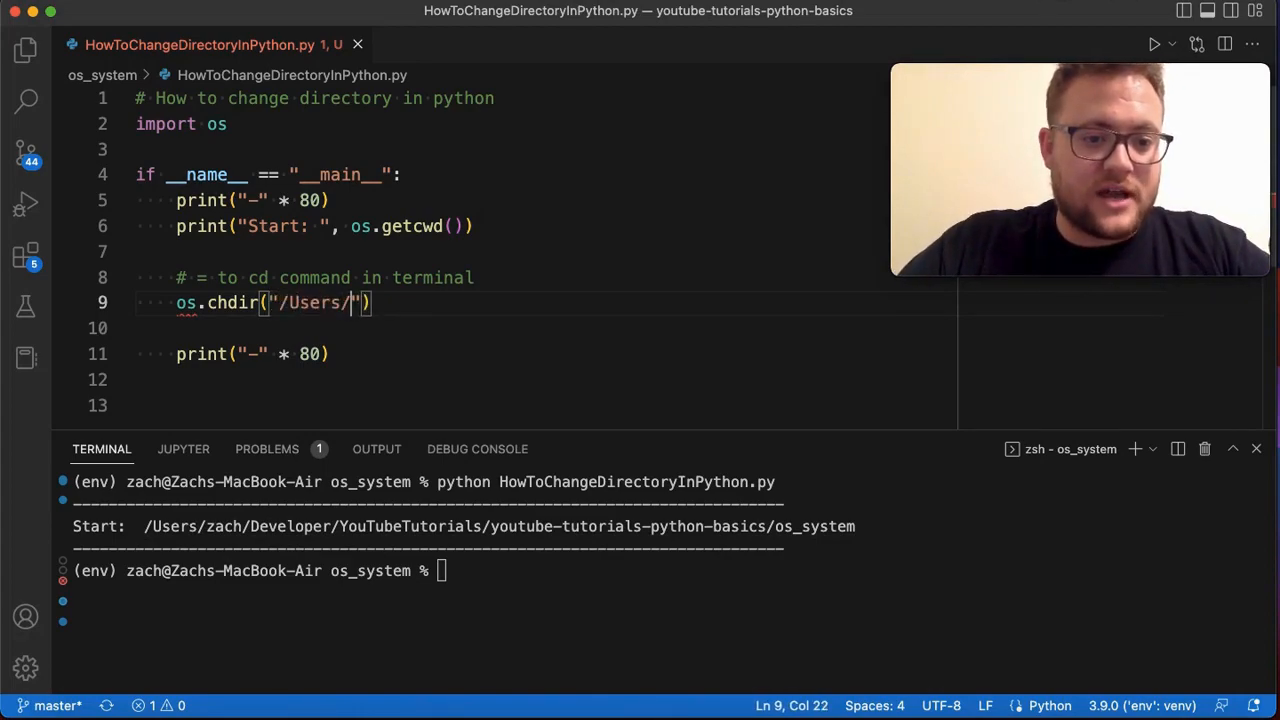
type("zach/Deve")
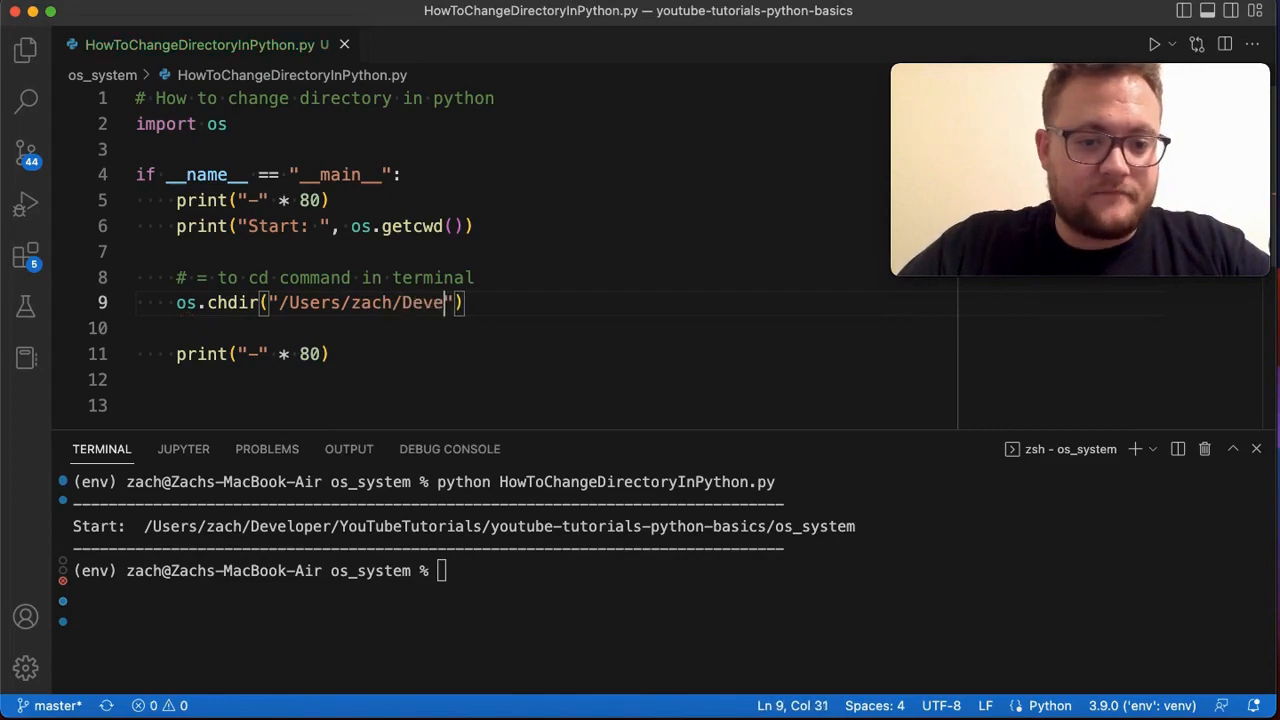
type("loper")
Duplicate the Start print line below the chdir call, relabelled 'chdir 1: '
left_click(486, 209)
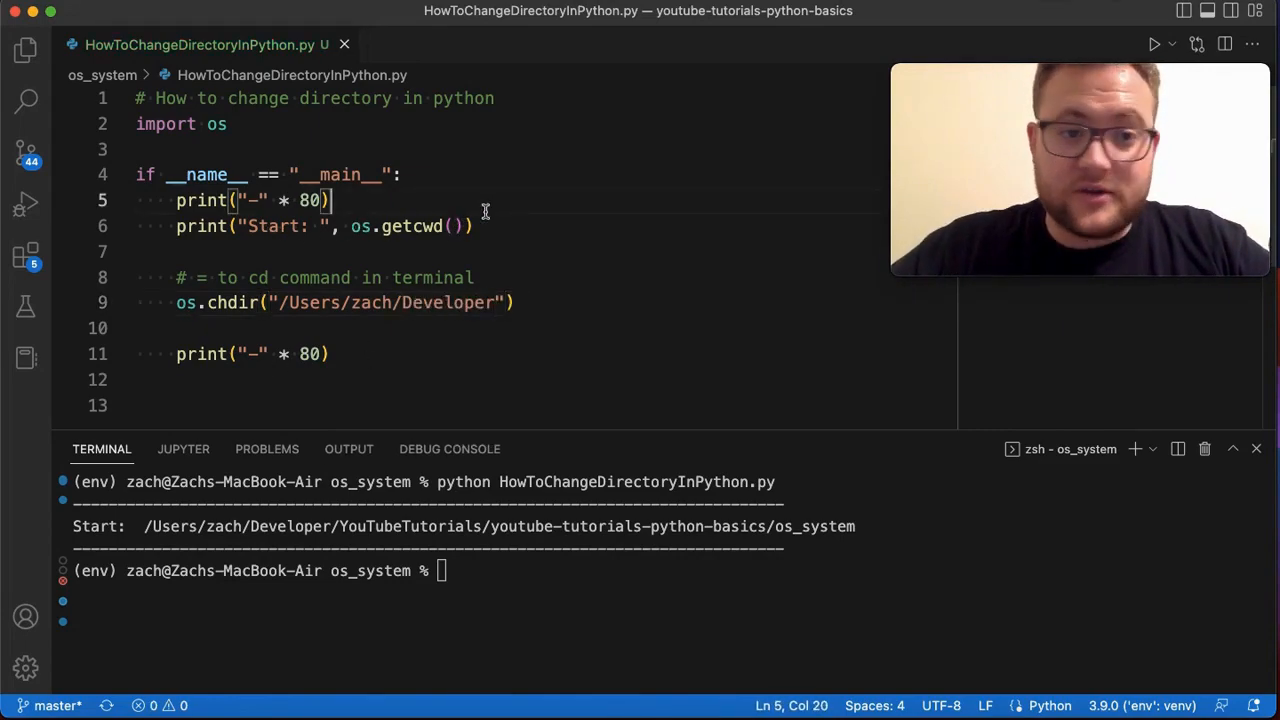
key("Down")
key("super+shift+Left")
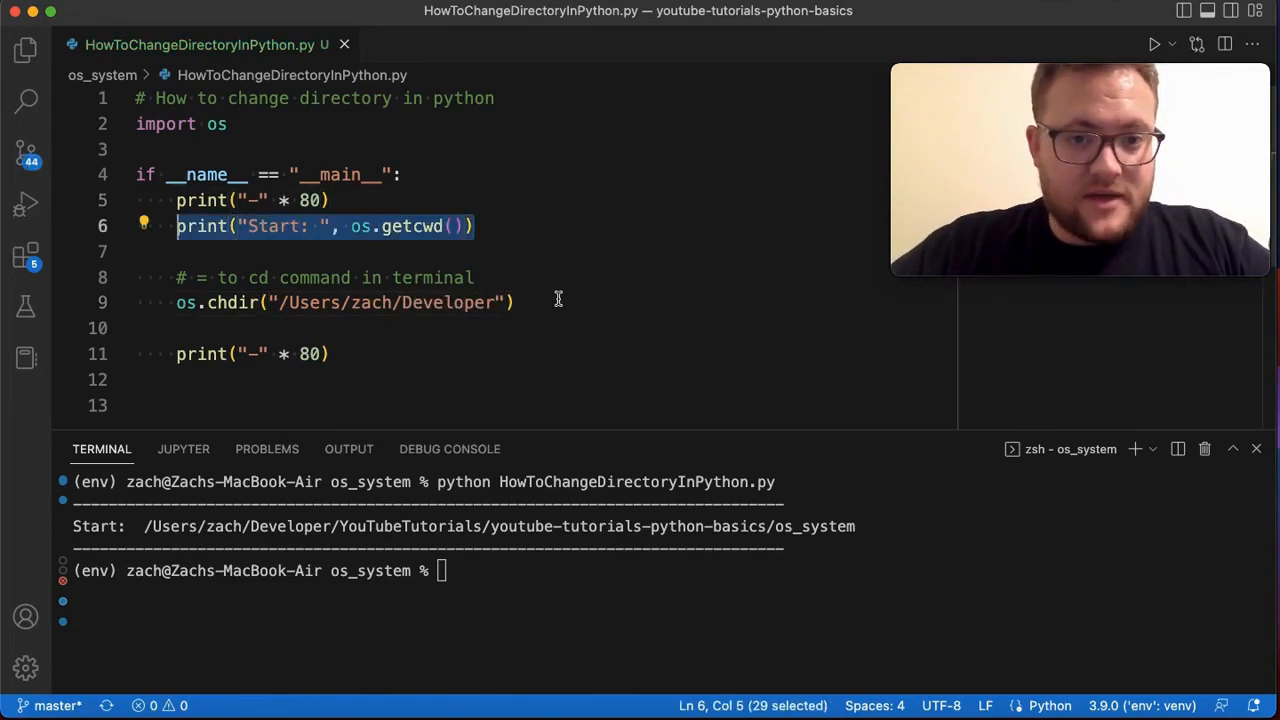
key("super+c")
left_click(558, 302)
key("Return")
key("super+v")
double_click(278, 330)
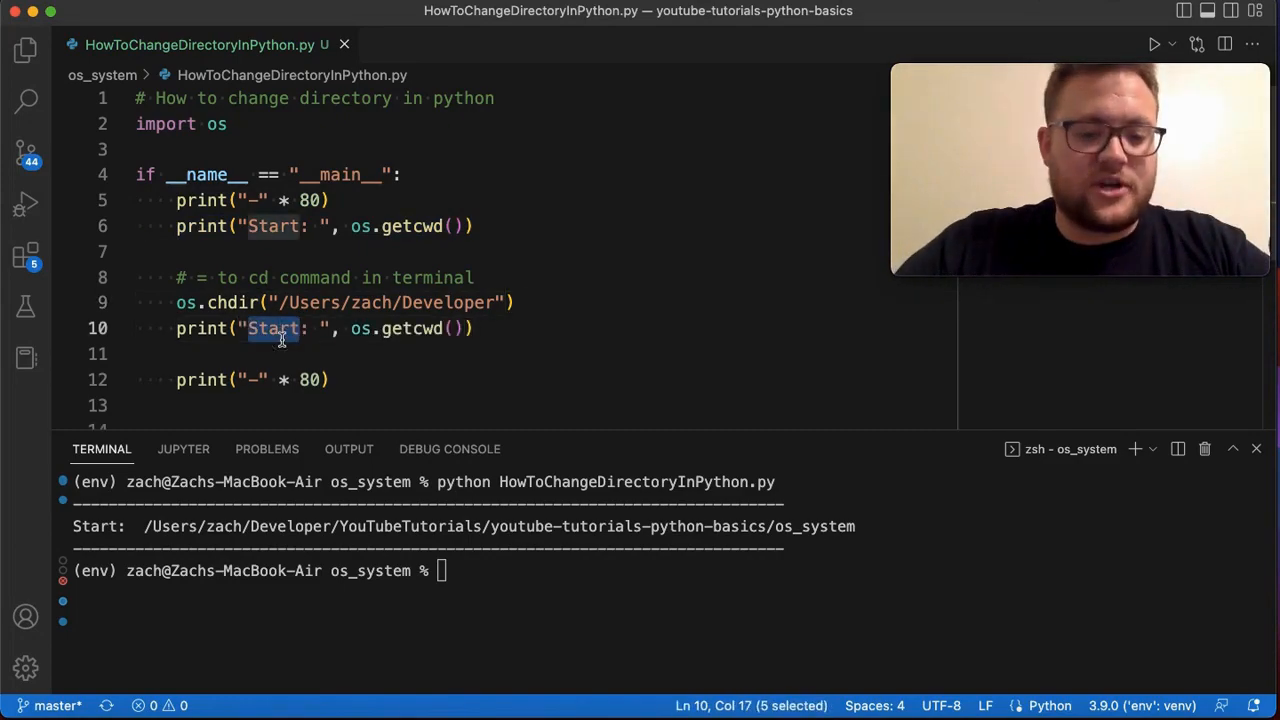
type("cddir")
key("BackSpace")
key("BackSpace")
key("BackSpace")
type("h")
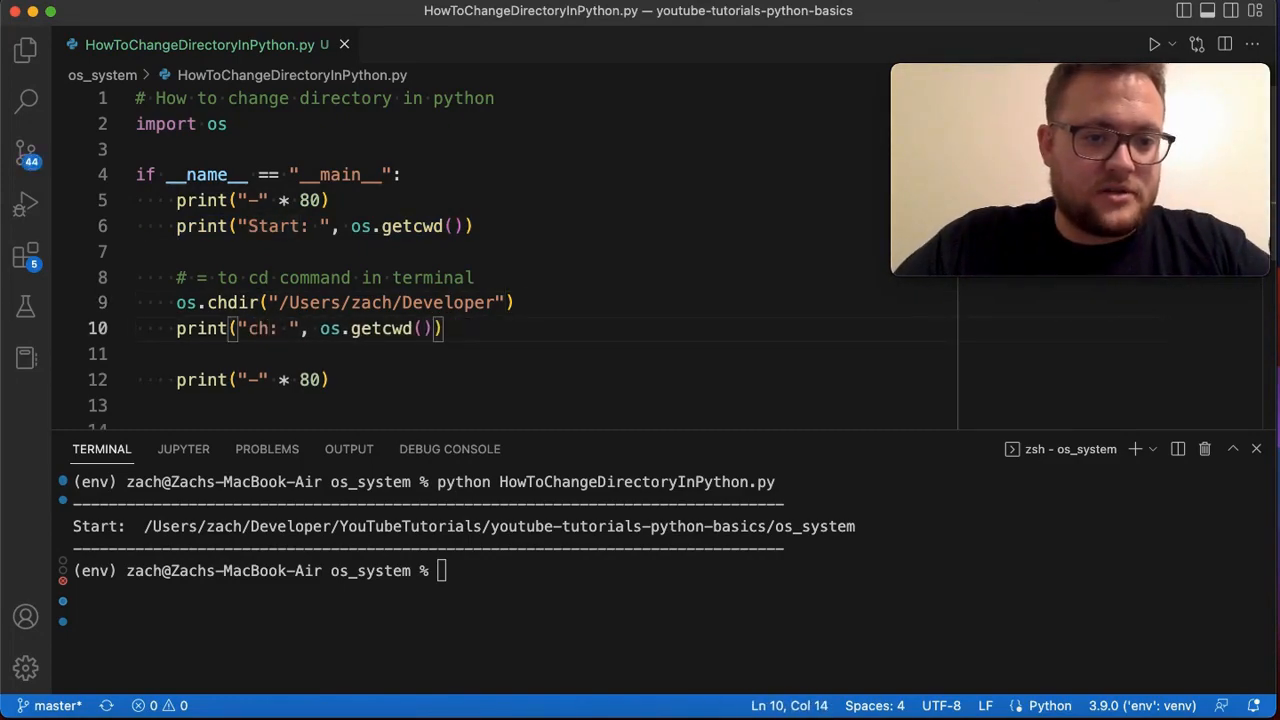
type("dir 1")
key("super+Right")
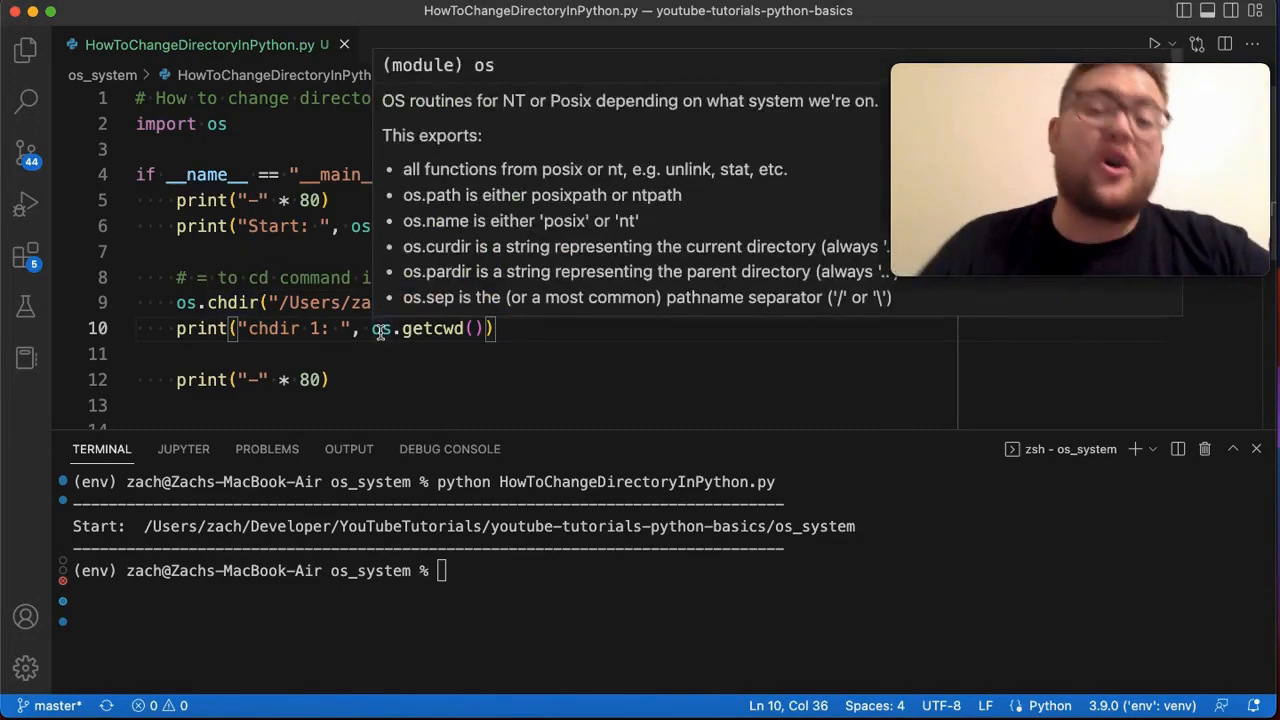
mouse_move(381, 329)
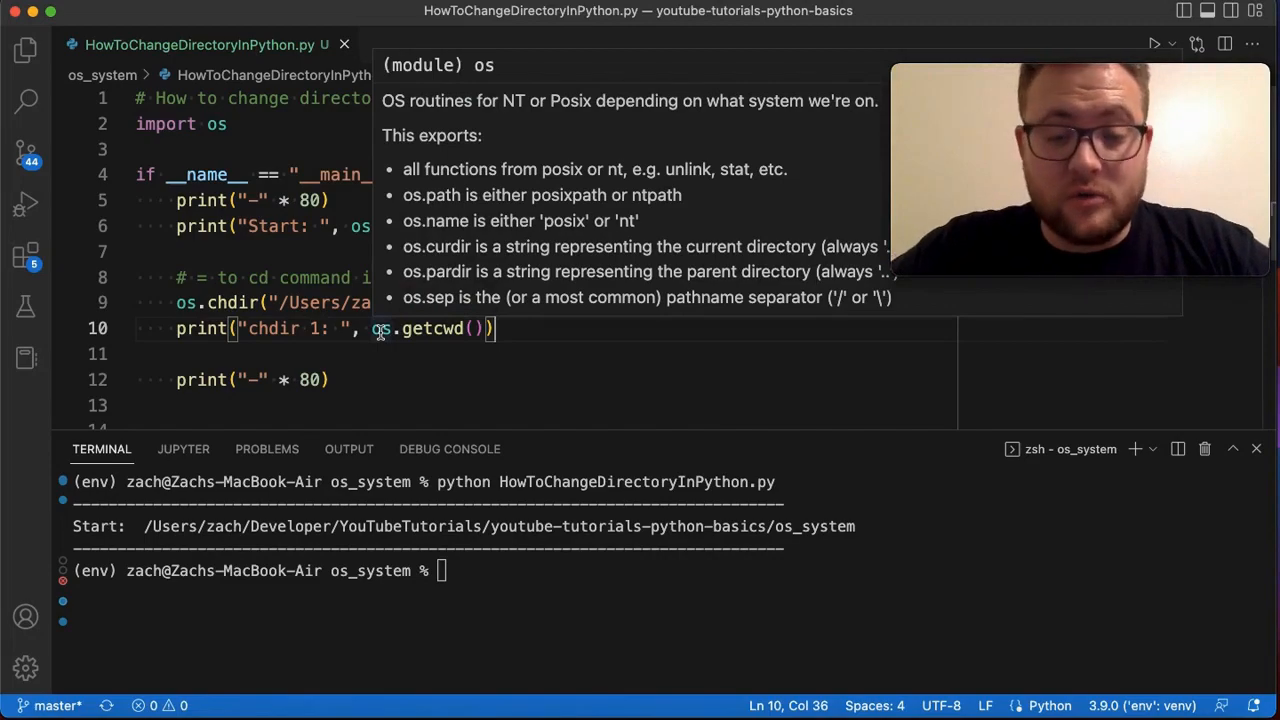
Rerun the script so the terminal shows 'chdir 1: /Users/zach/Developer' after the start directory
left_click(457, 583)
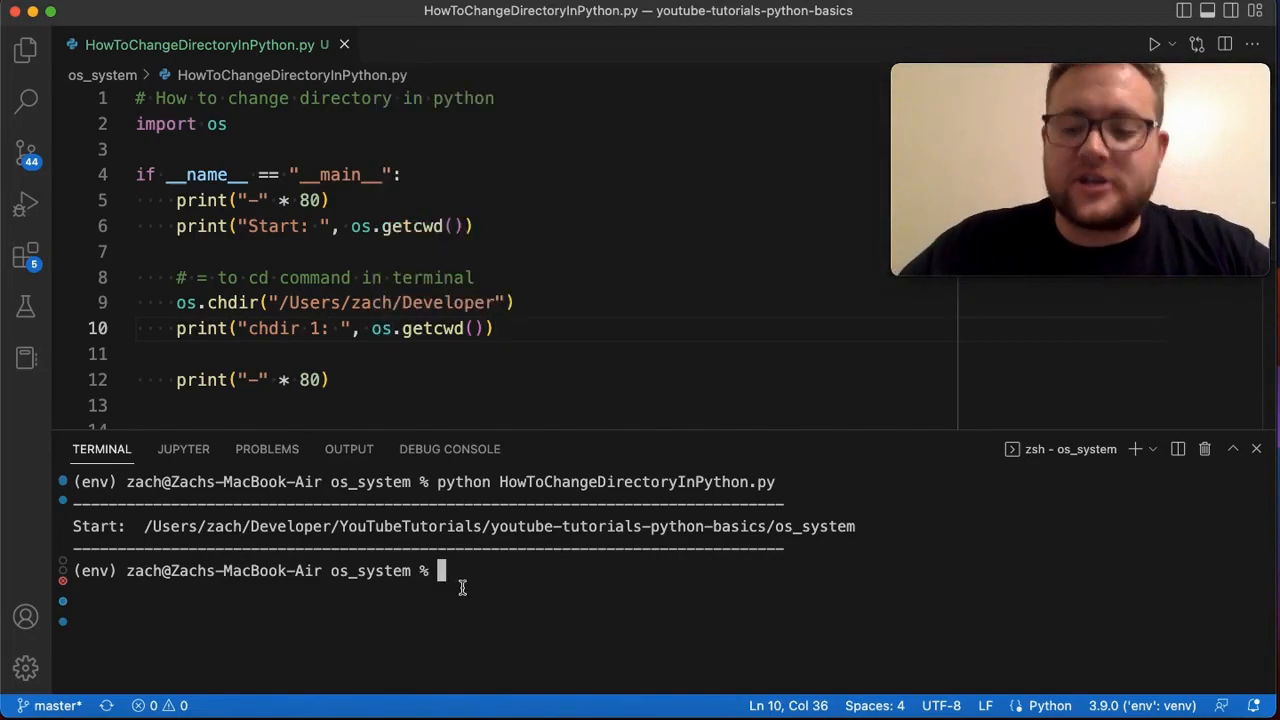
key("Return")
key("Up")
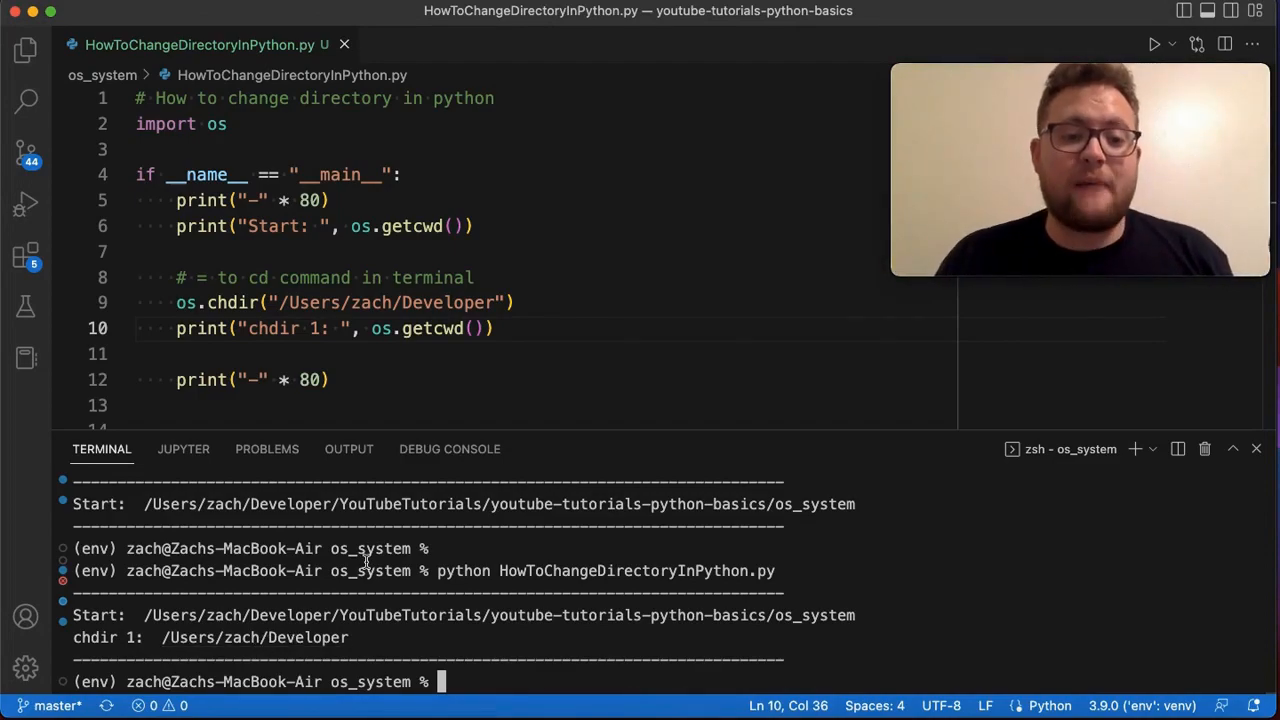
left_click(508, 326)
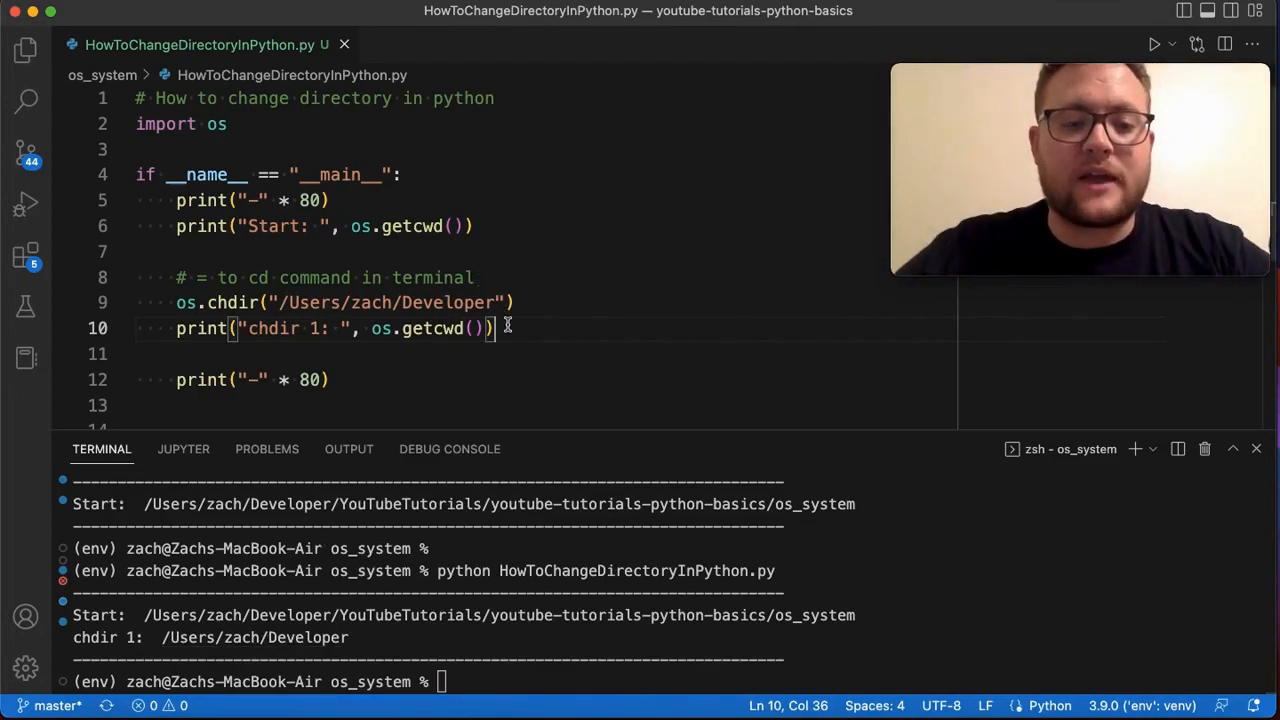
key("super+shift+Left")
key("Right")
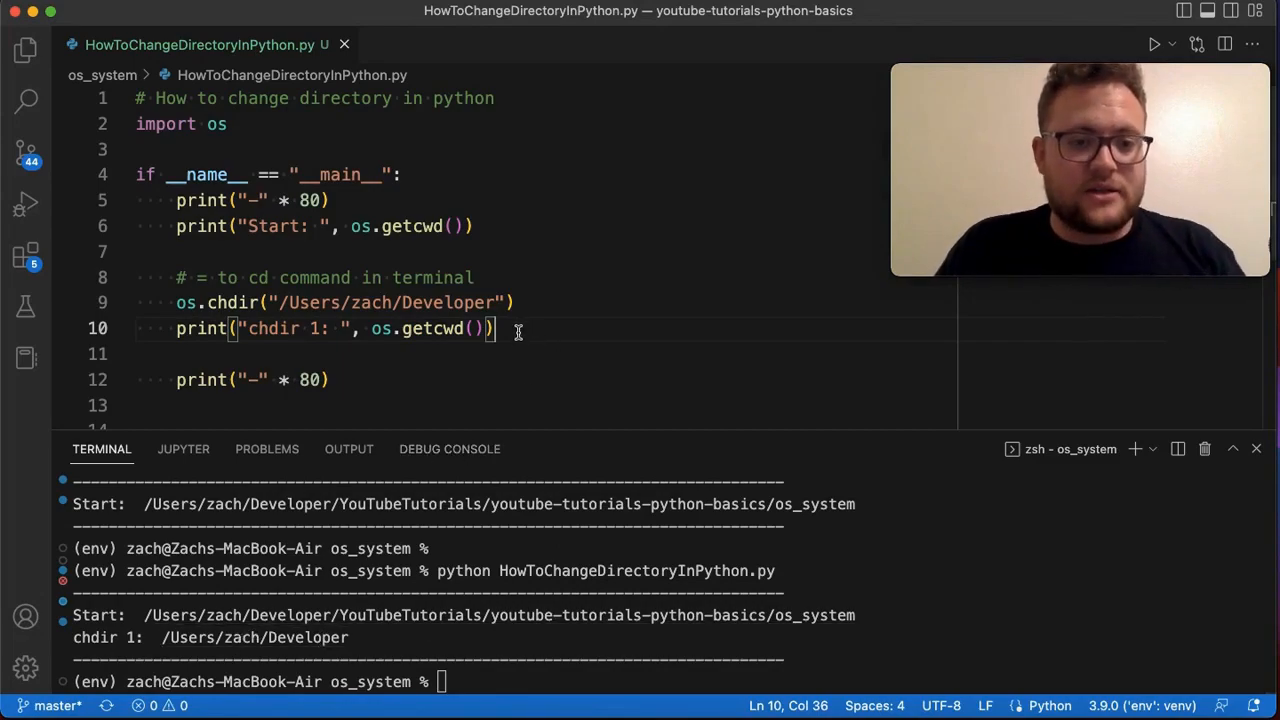
Reword the line 8 comment to read 'cd FOLDER_PATH'
left_click(280, 278)
type("p")
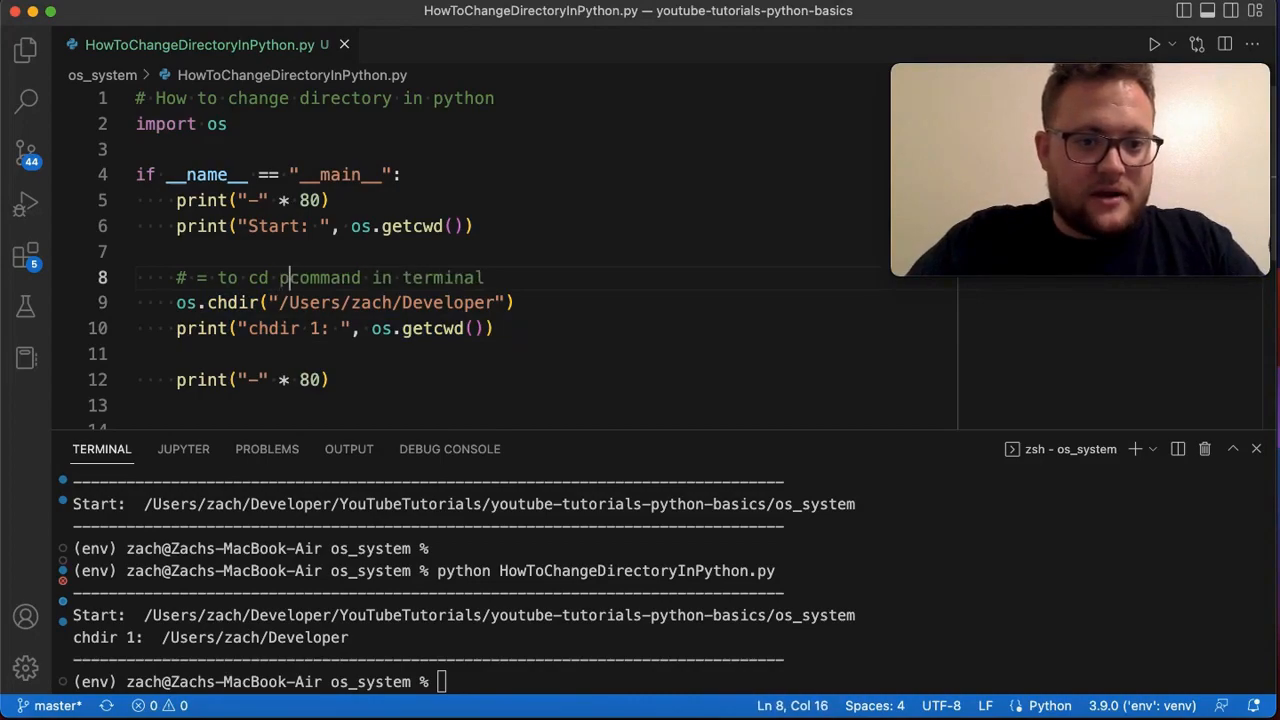
key("BackSpace")
type("FOLDER_PATH")
key("alt+Left")
key("alt+Left")
type("\"")
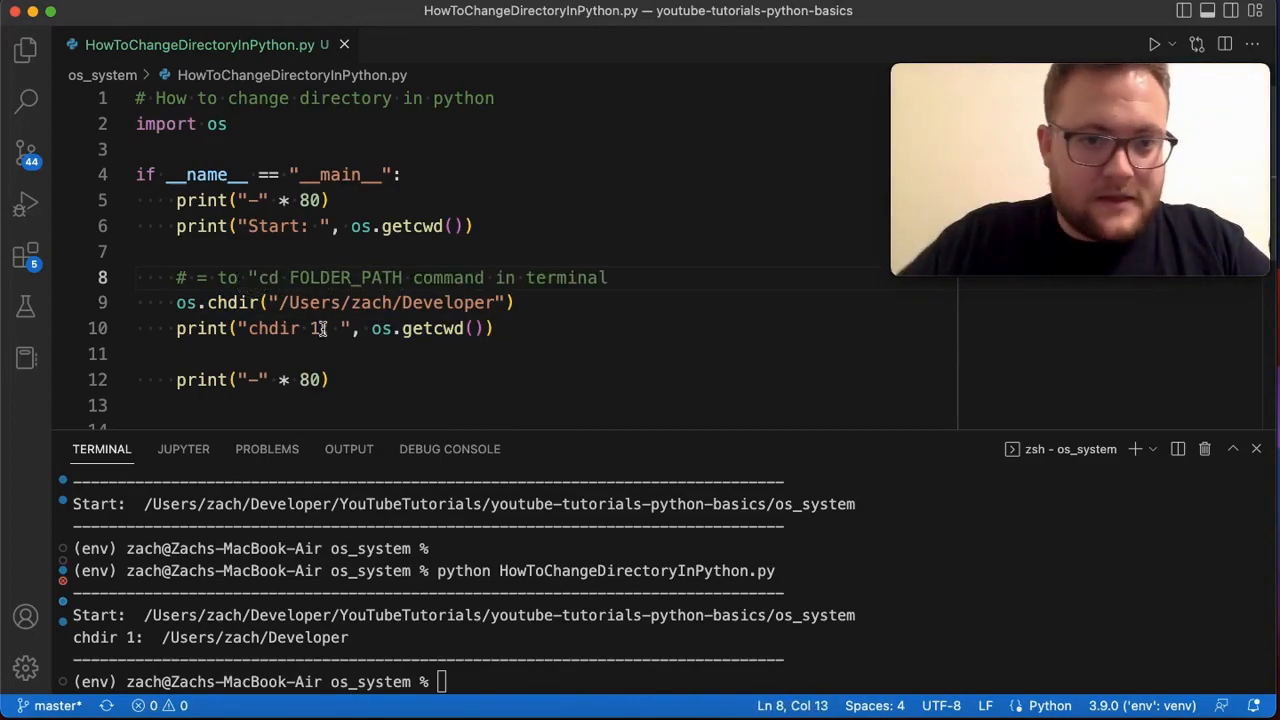
left_click(412, 278)
type("\"")
Copy the comment/chdir/print block below as a 'cd ..' block using os.chdir("../")
left_click(523, 328)
key("shift+Home")
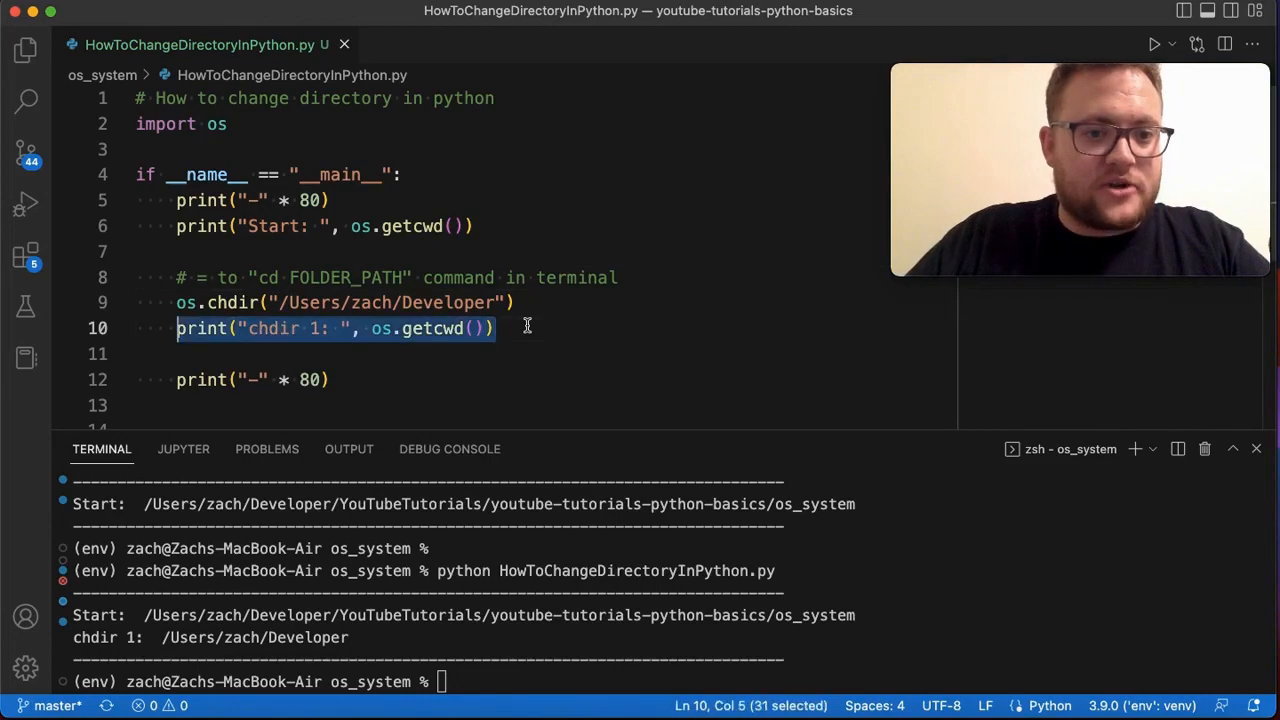
key("shift+Up")
key("shift+Up")
key("super+c")
key("Right")
key("Return")
key("Return")
key("super+v")
double_click(340, 339)
type("..")
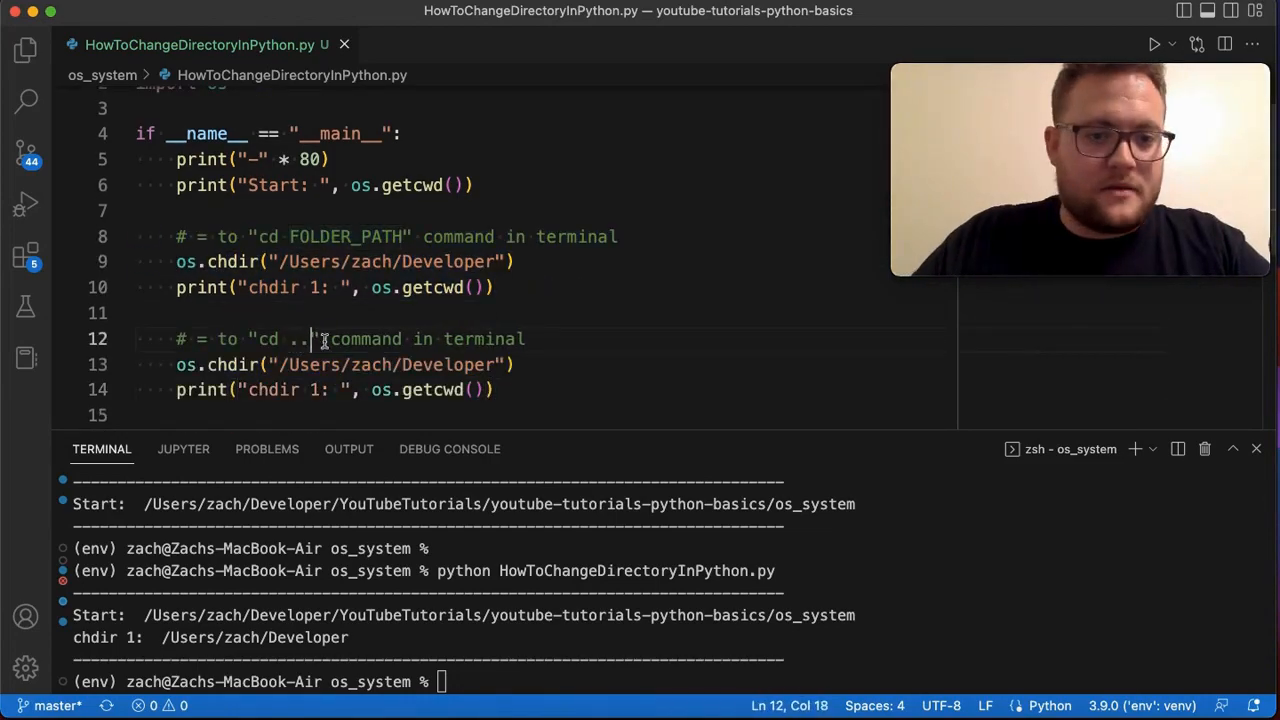
left_click_drag(494, 364, 281, 364)
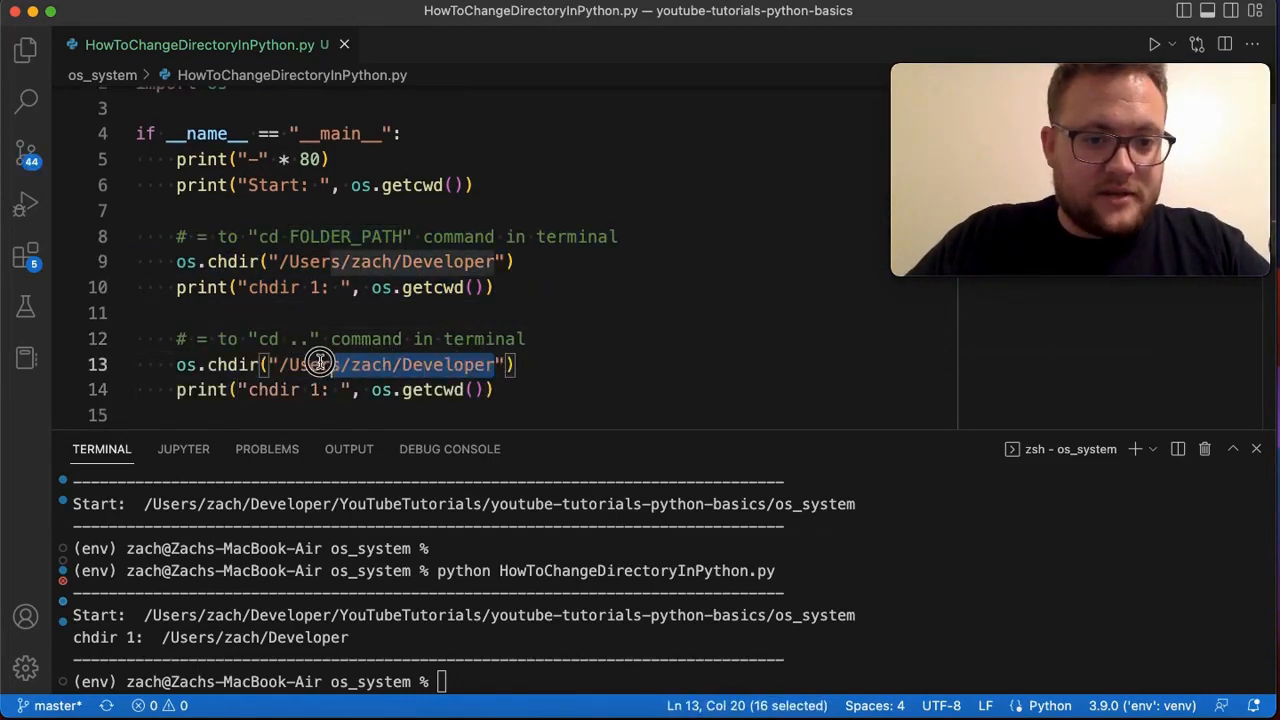
type("..")
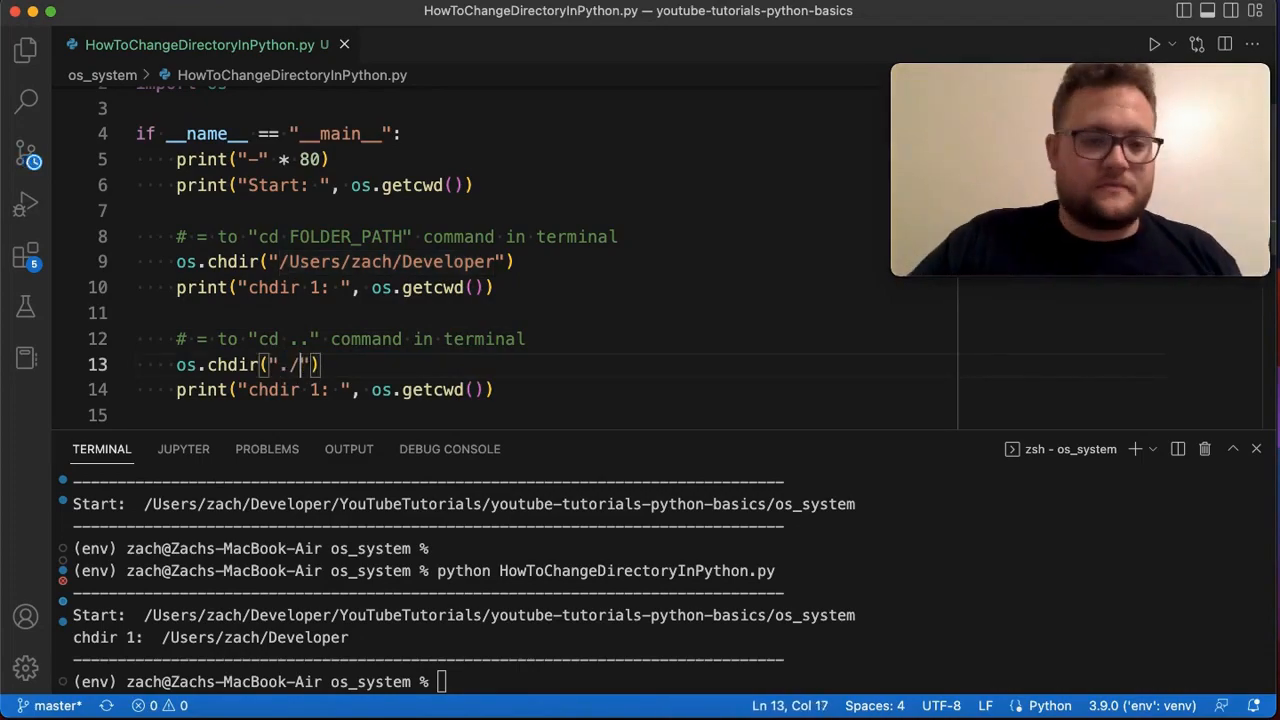
type("/")
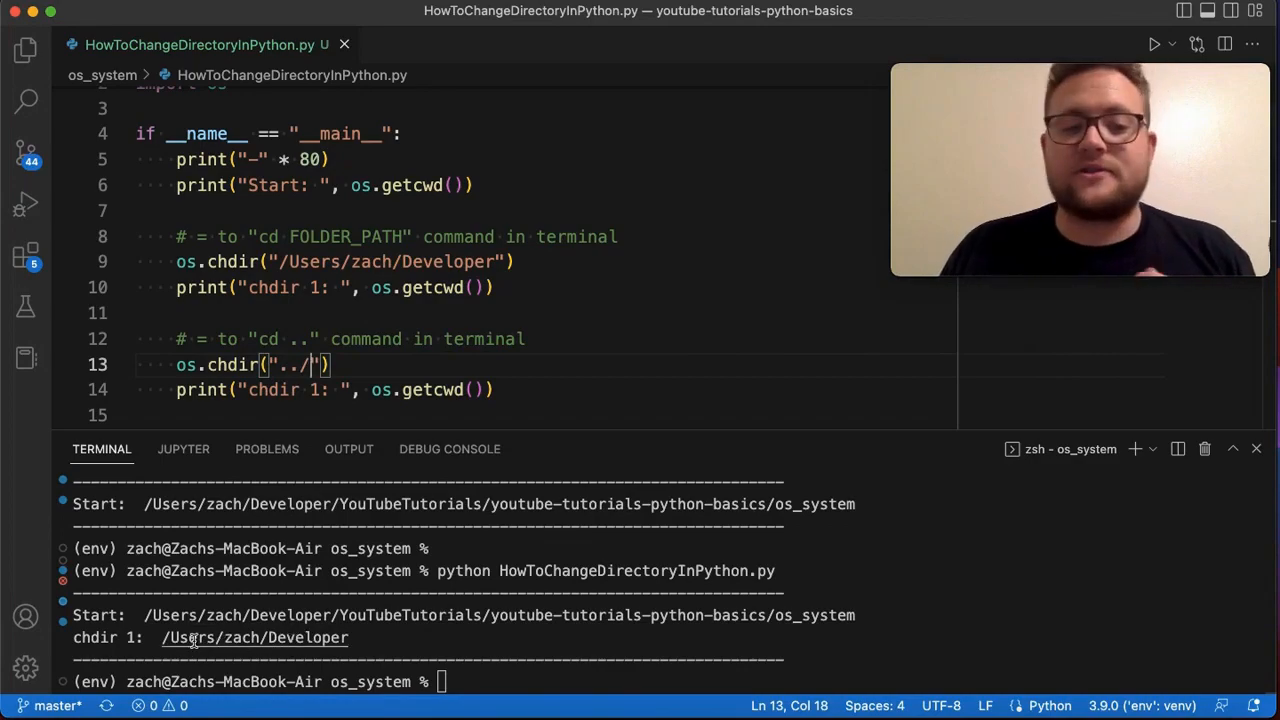
Relabel the second print 'chdir 2', reset the terminal and rerun to show 'chdir 2: /Users/zach'
left_click(322, 390)
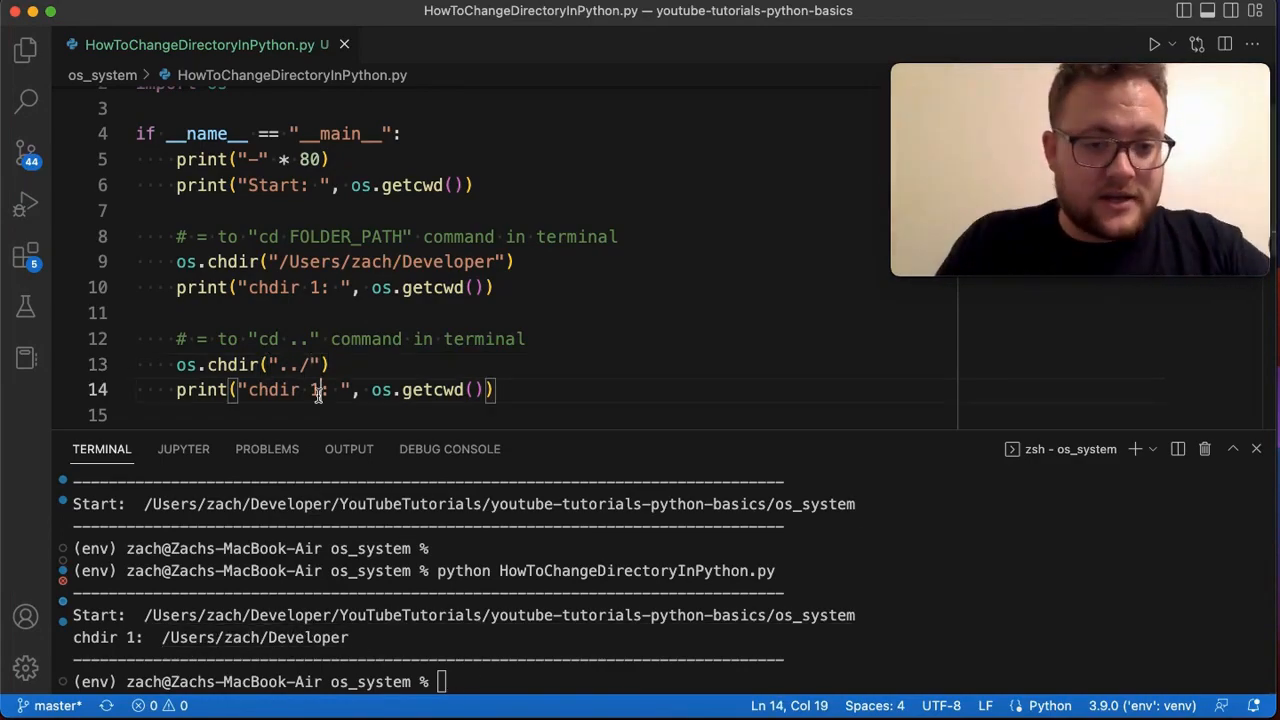
key("BackSpace")
type("2")
key("ctrl+grave")
key("Return")
type("rese")
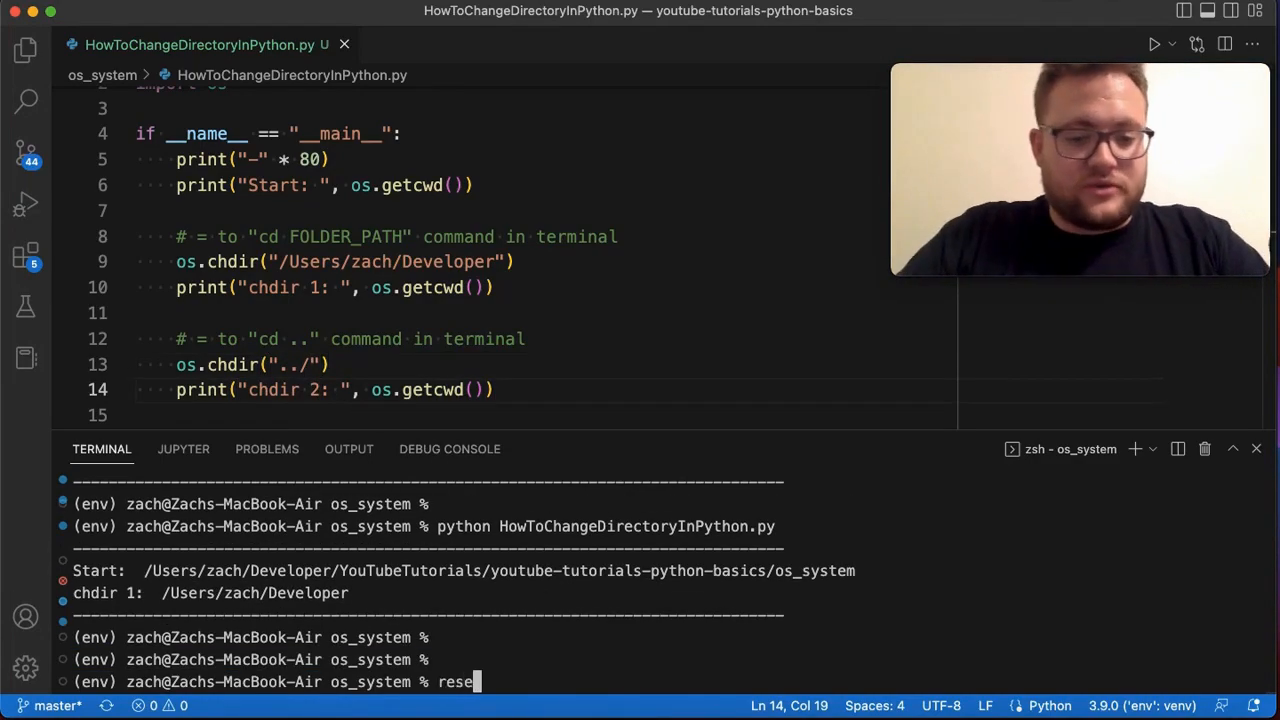
type("t")
key("Return")
key("Up")
key("Up")
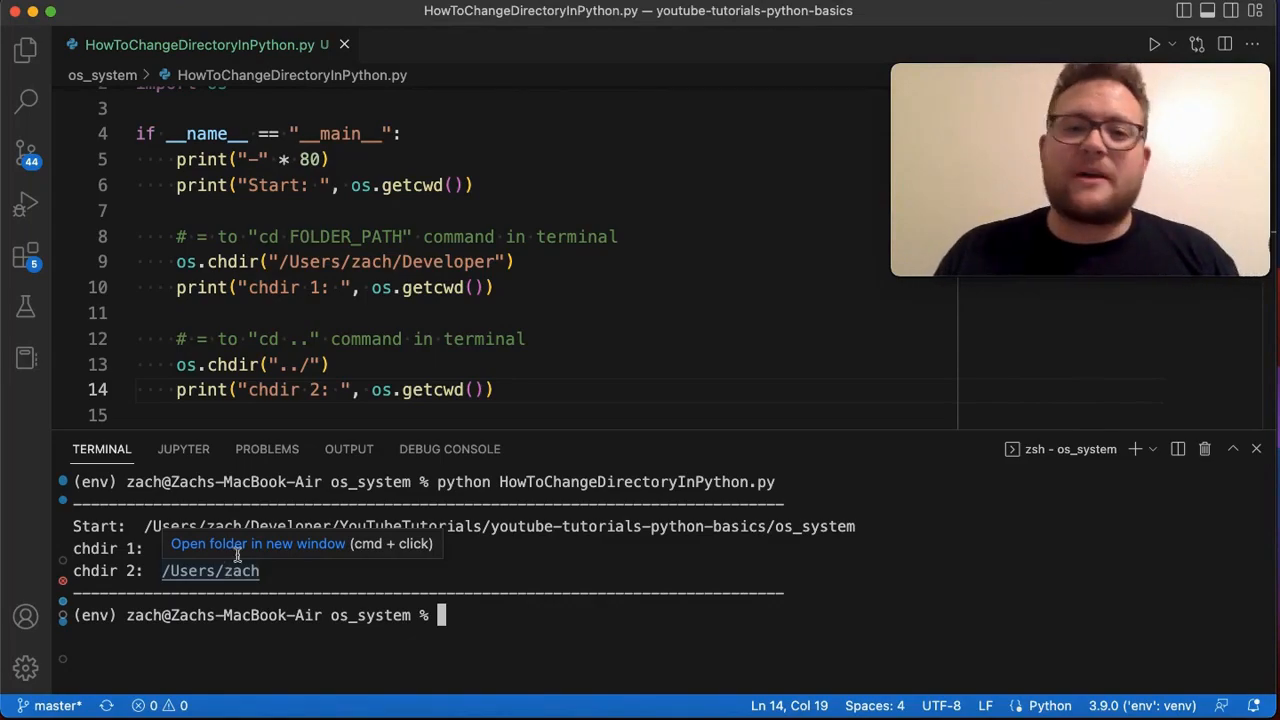
scroll(450, 250, "down", 2)
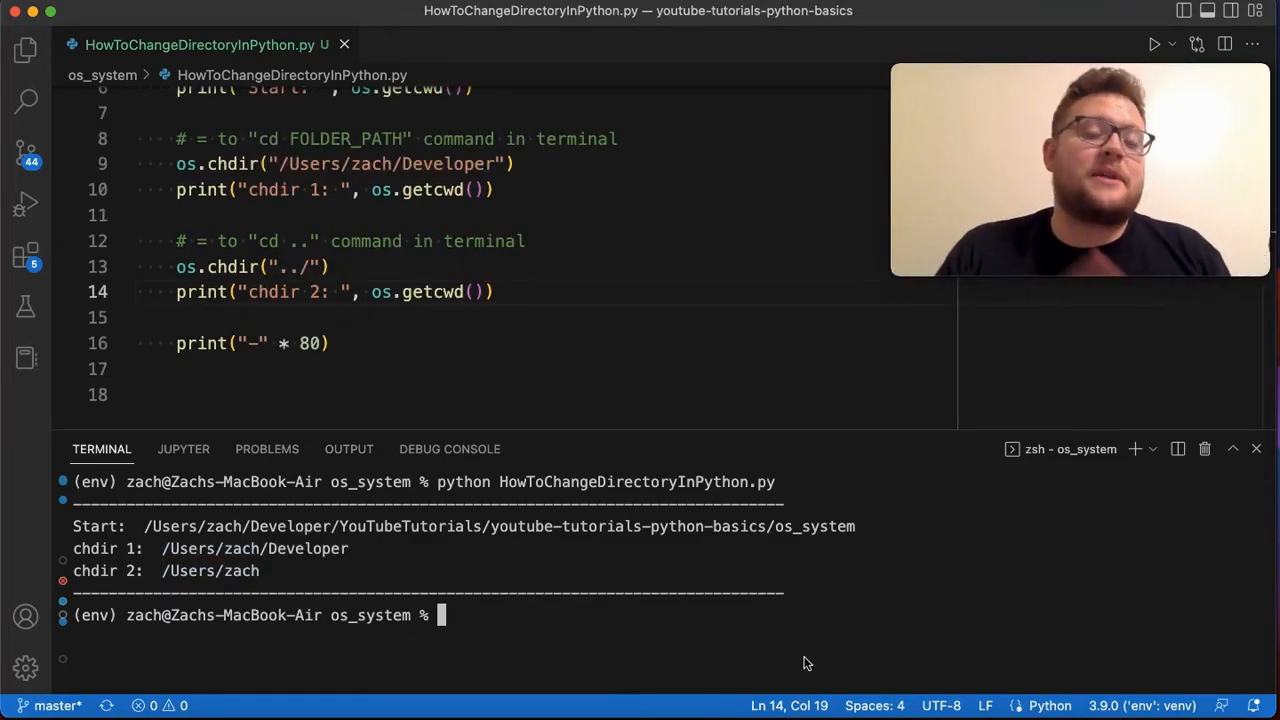
Add an empty os.system() call on its own line after line 14, before the final dashed print
left_click(551, 292)
key("Return")
key("Return")
type("os")
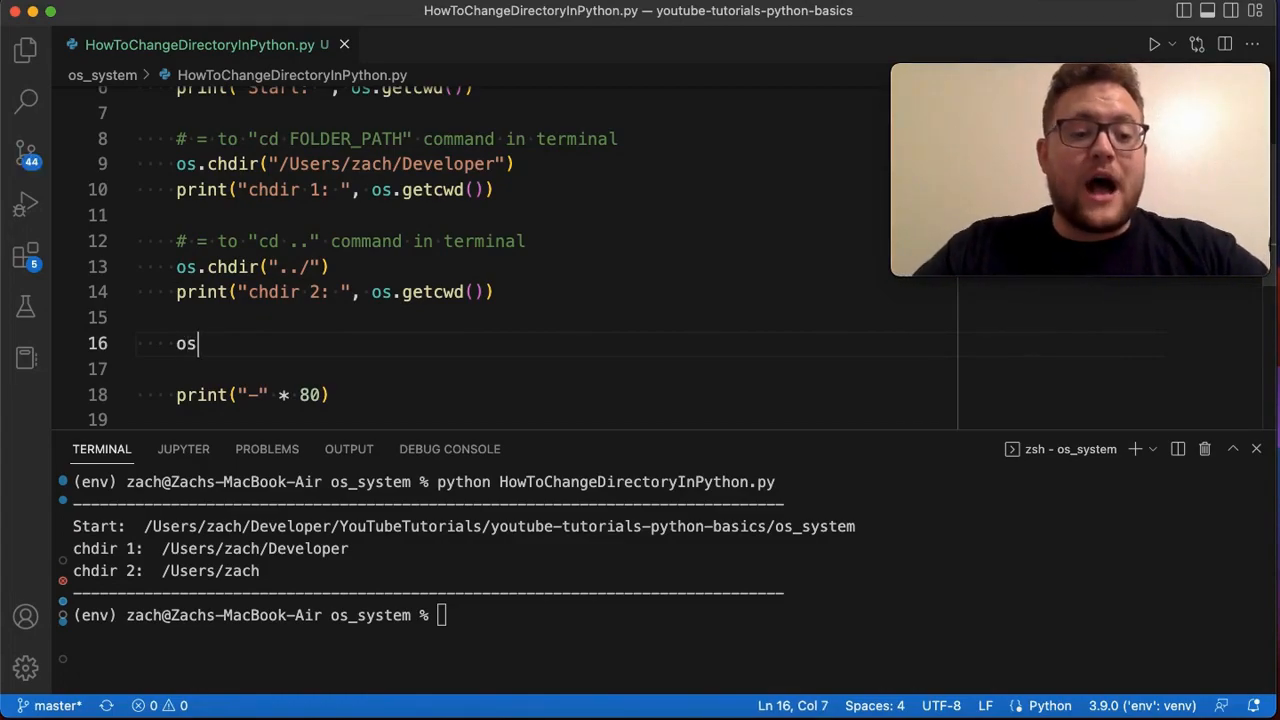
type(".system")
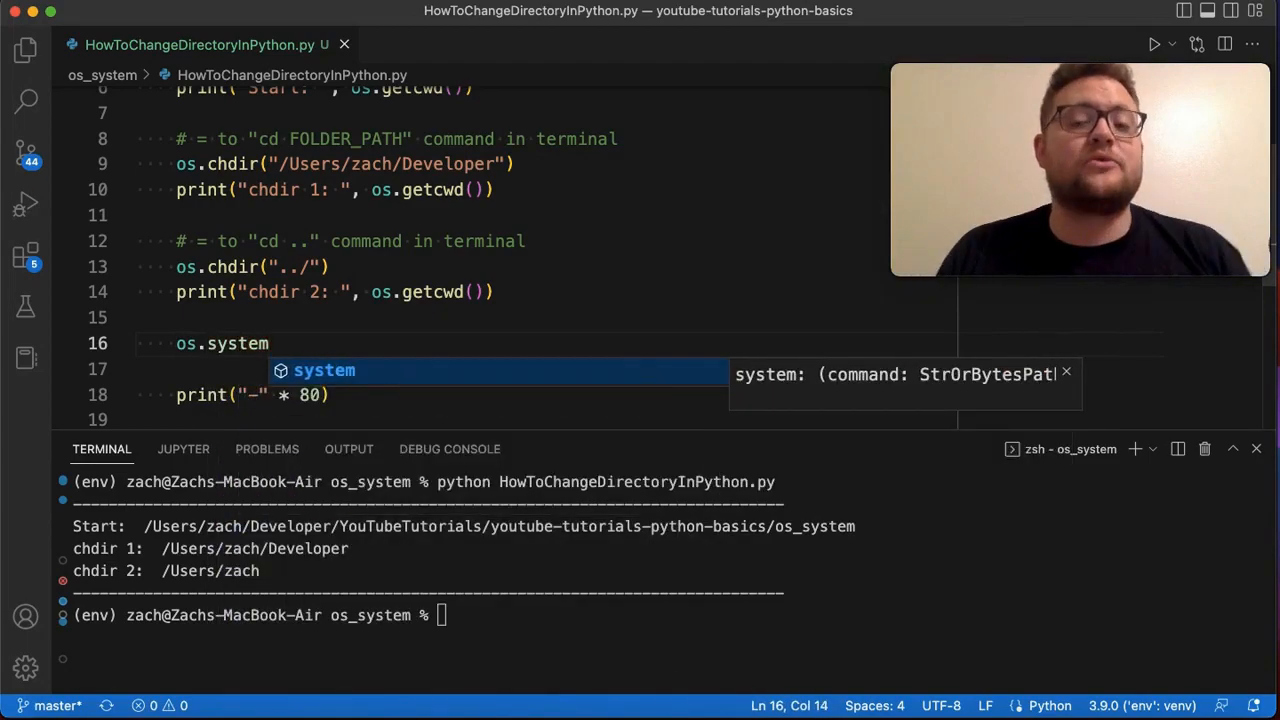
type("(")
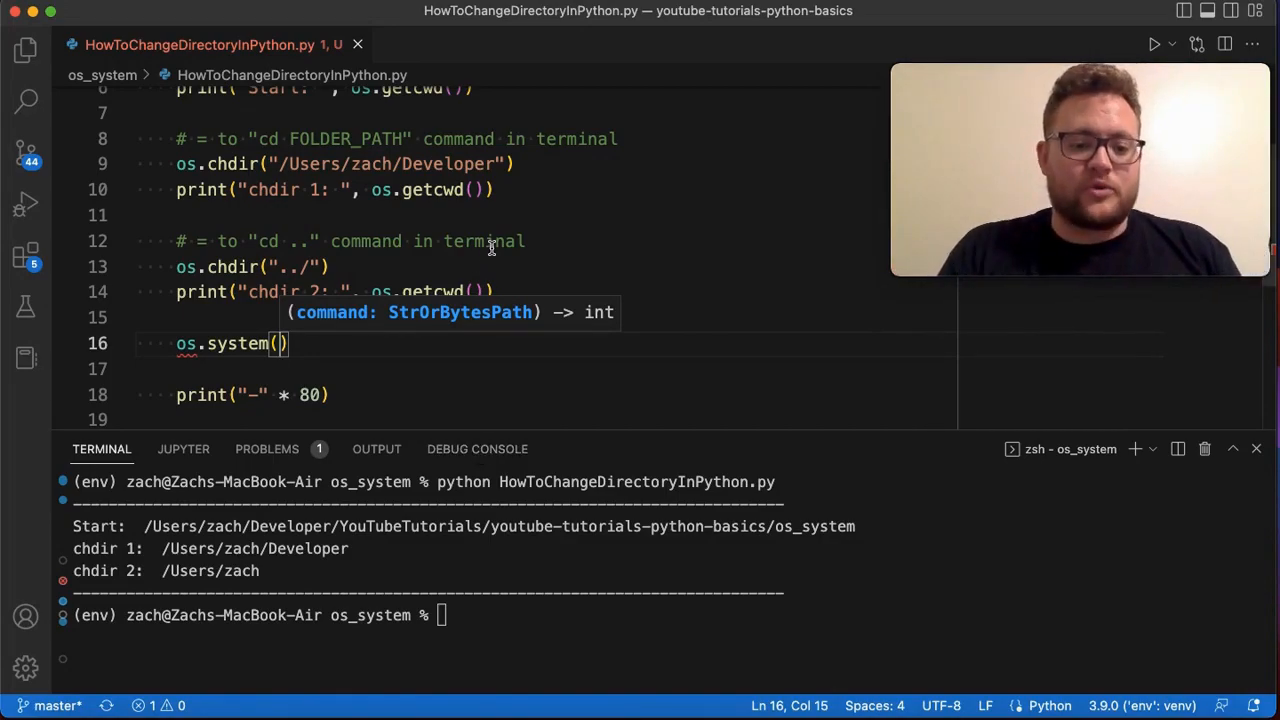
left_click(517, 614)
key("Up")
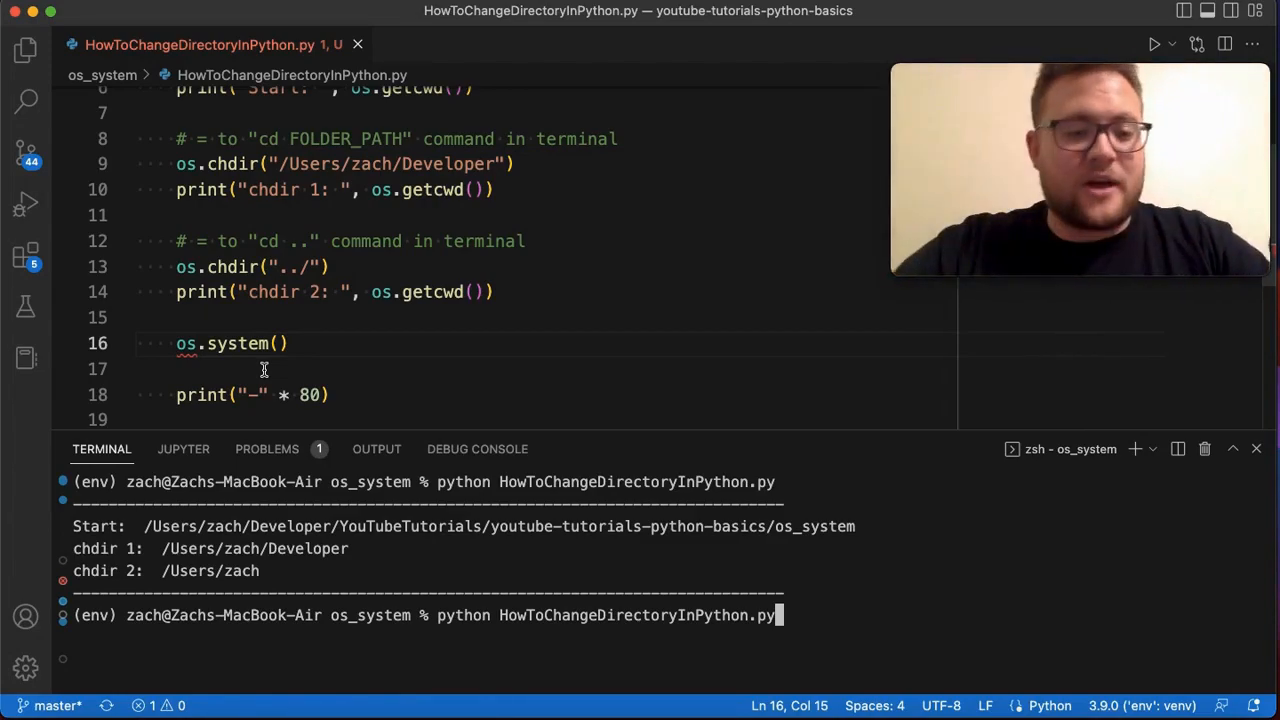
Fill os.system with 'cd ' plus the full os_system folder path copied from the terminal output
key("super+1")
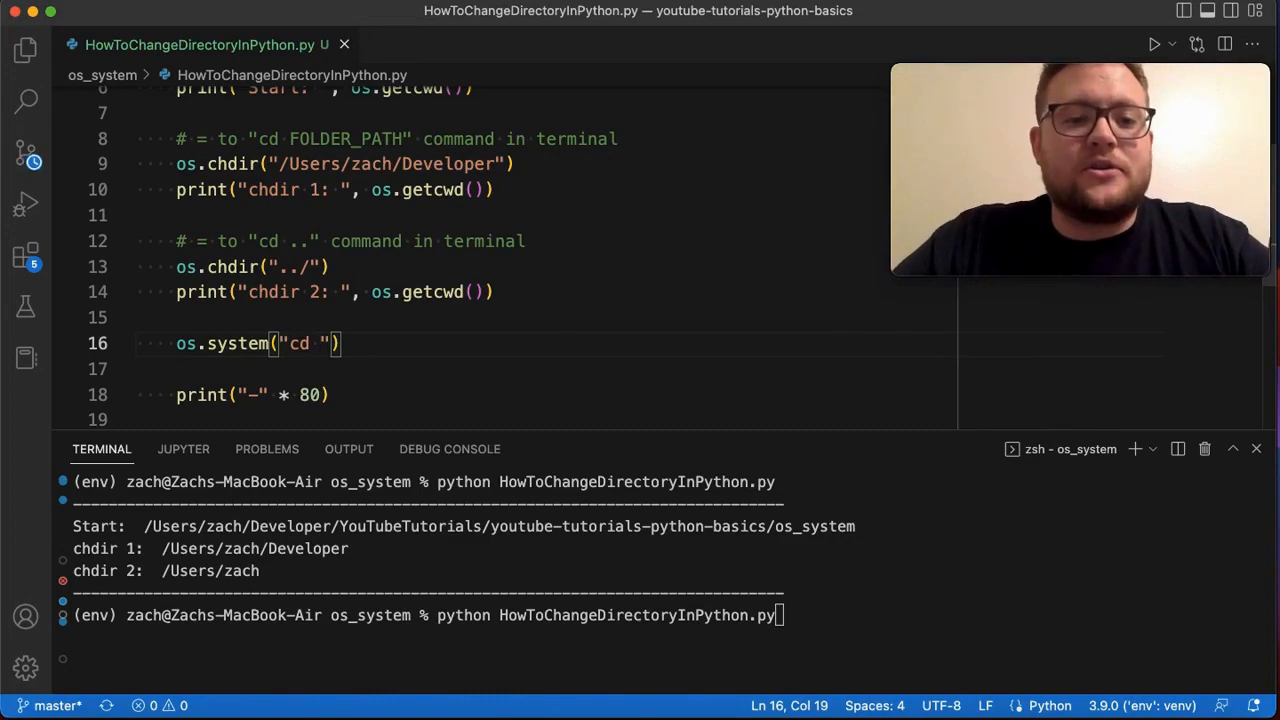
scroll(357, 338, "up", 1)
scroll(357, 338, "up", 3)
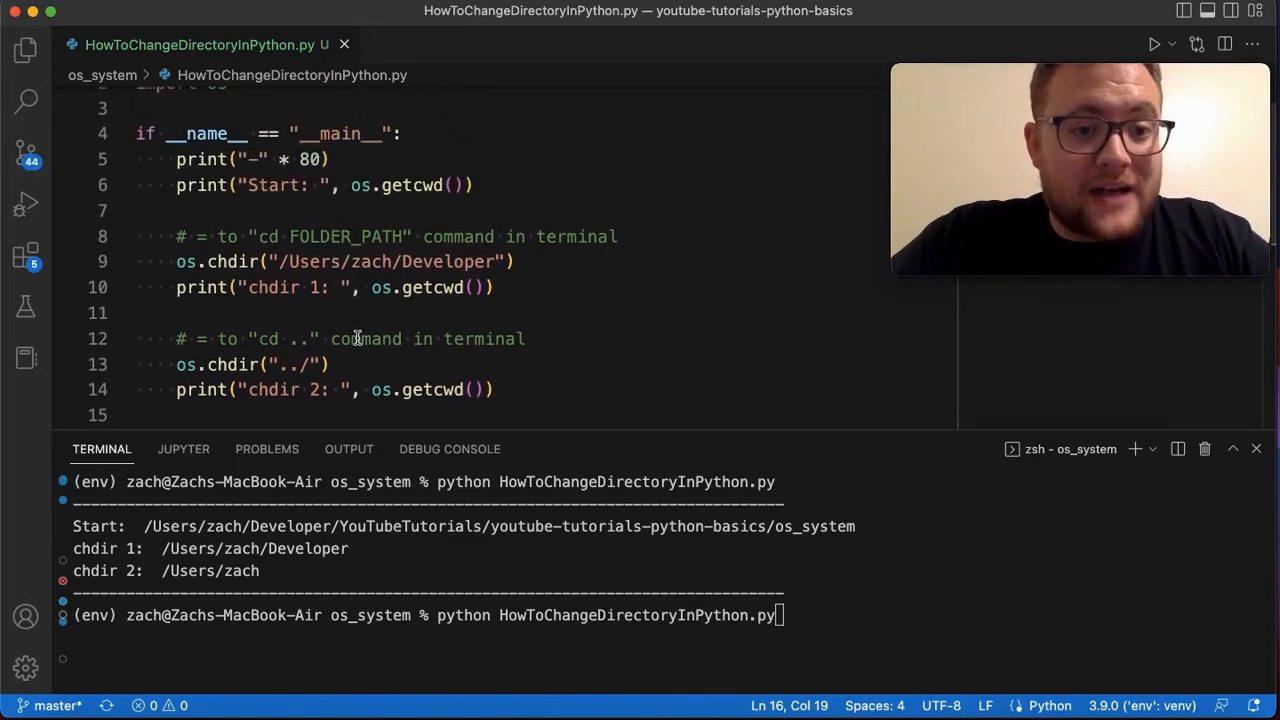
scroll(357, 338, "down", 4)
scroll(362, 312, "up", 3)
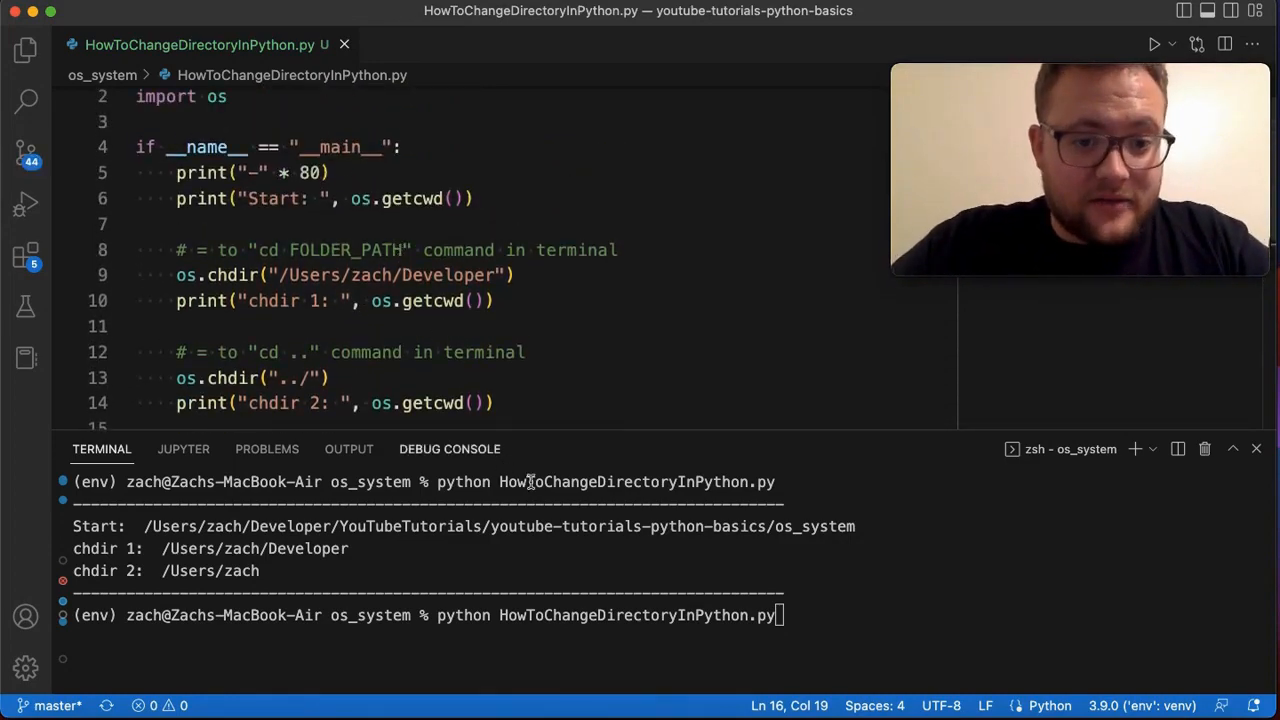
double_click(861, 526)
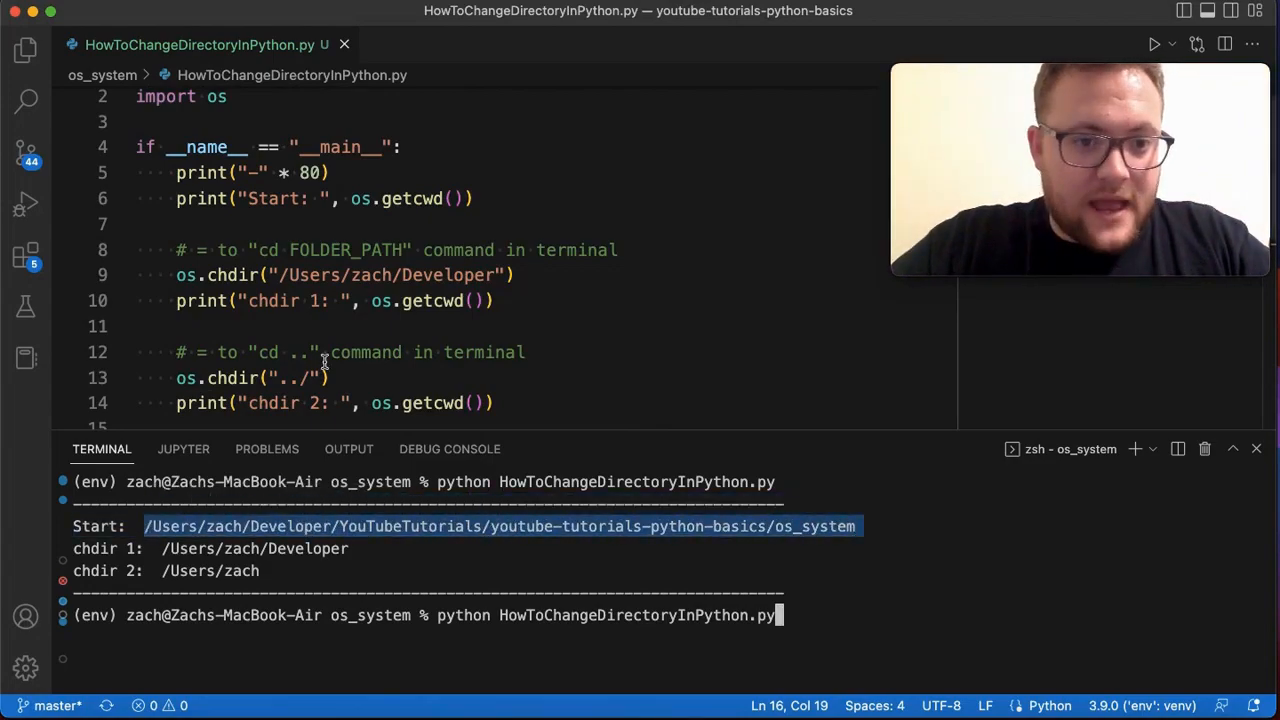
scroll(320, 360, "down", 4)
type("/Users/zach/Developer/YouTubeTutorials/youtube-tutorials-python-basics/os_system")
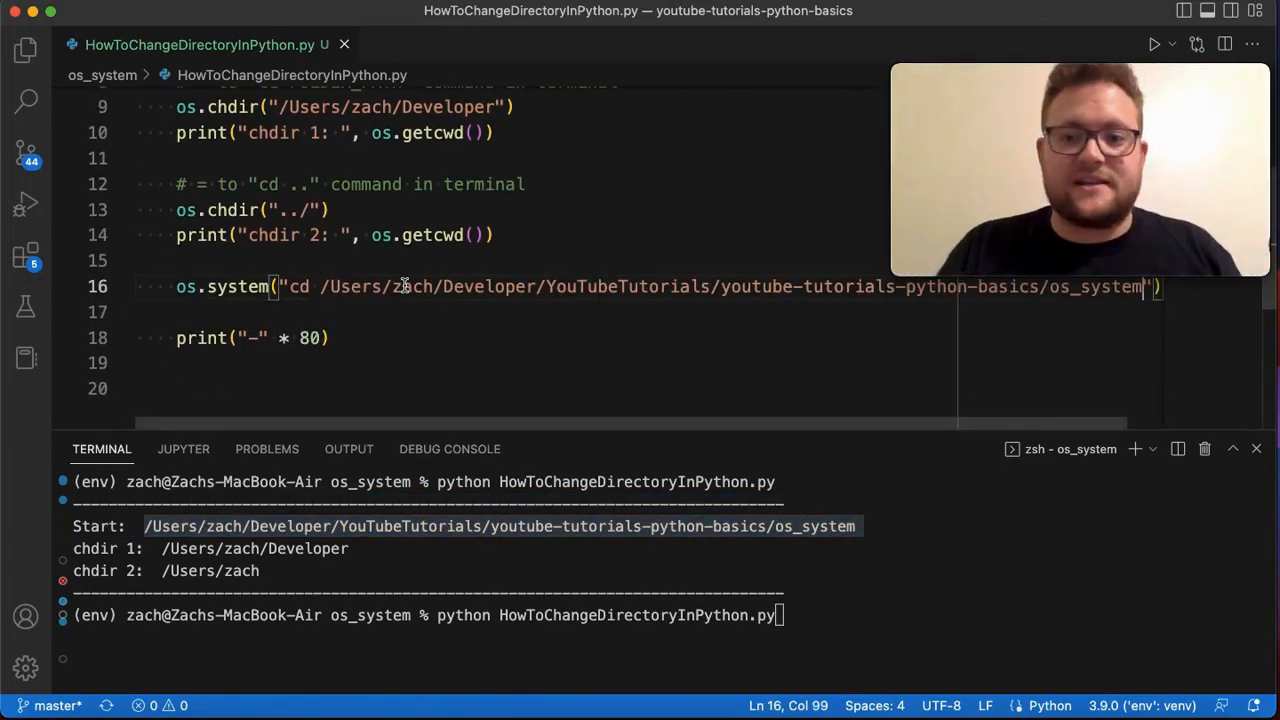
scroll(571, 306, "up", 1)
scroll(470, 325, "down", 1)
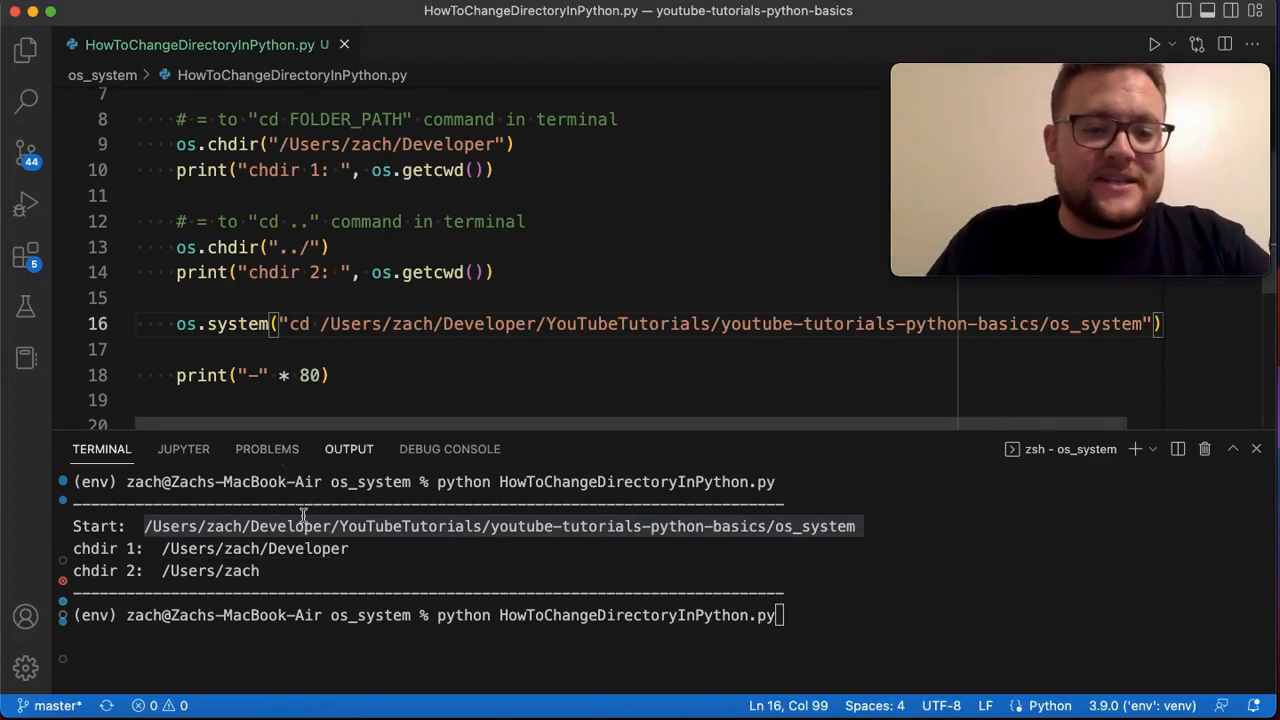
Paste a print line below os.system, relabelled 'os.system: '
left_click(520, 272)
key("shift+Home")
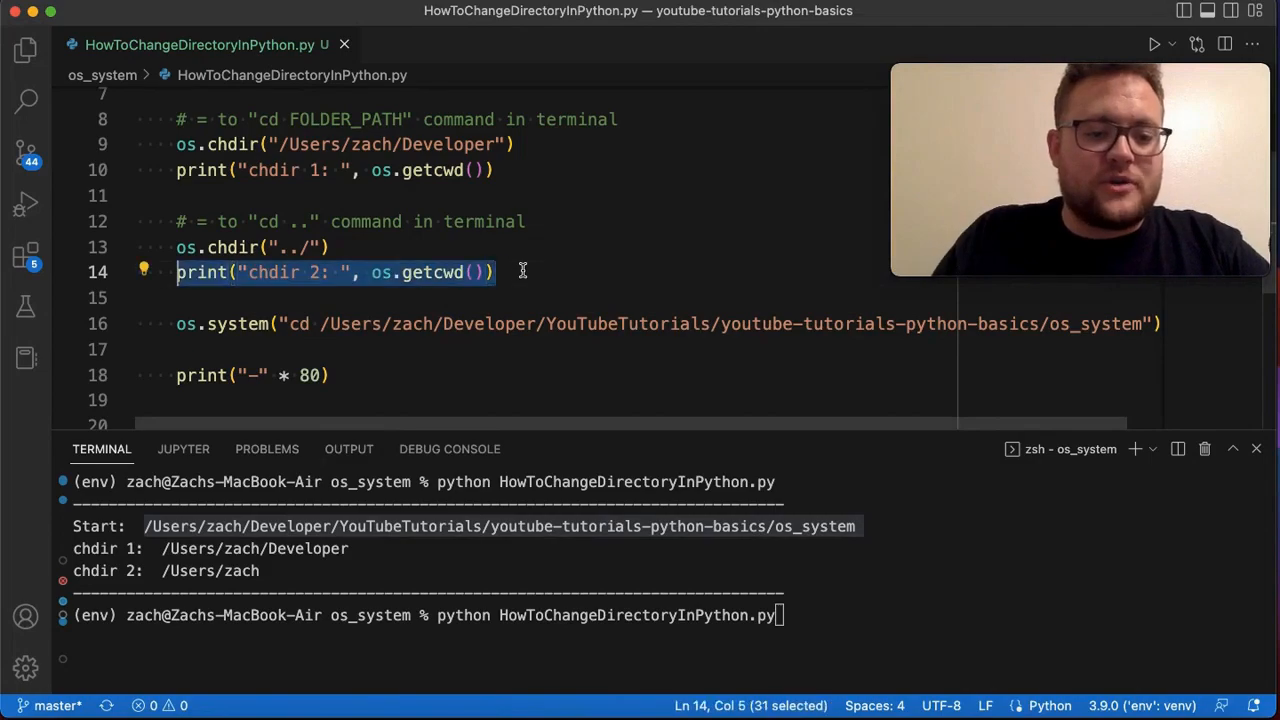
key("super+c")
key("Down")
key("Down")
key("End")
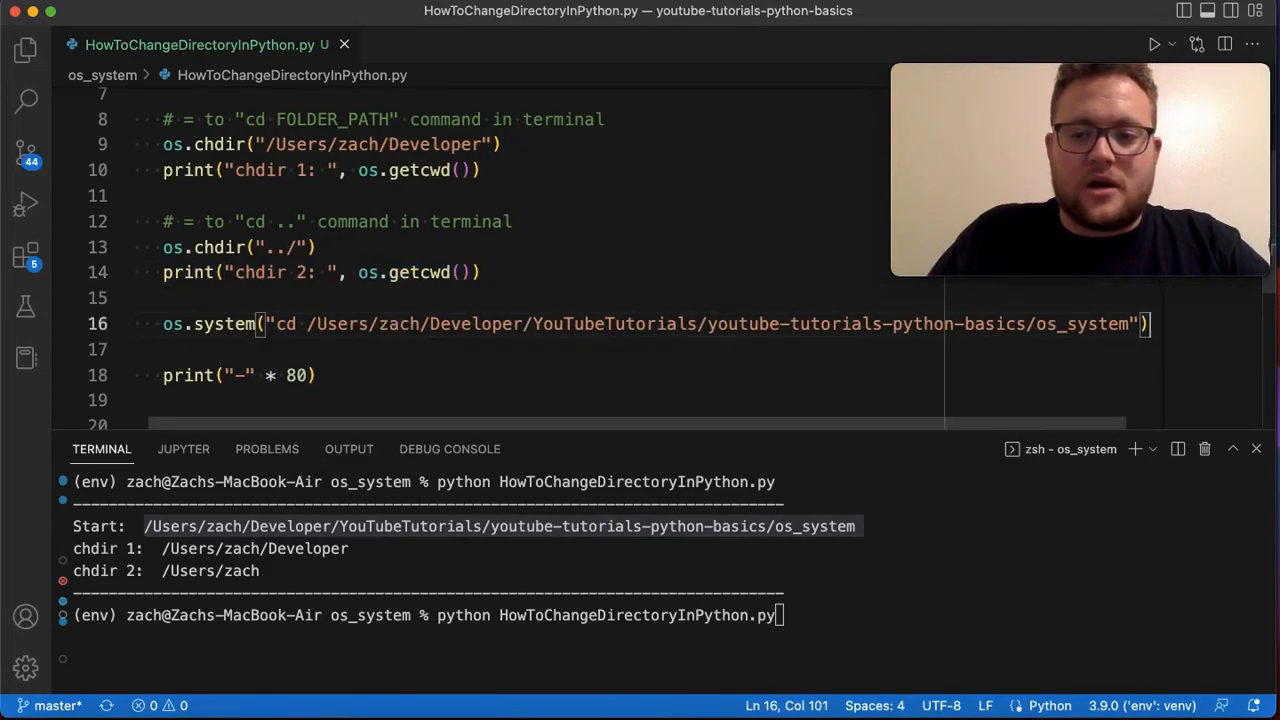
key("Return")
key("super+v")
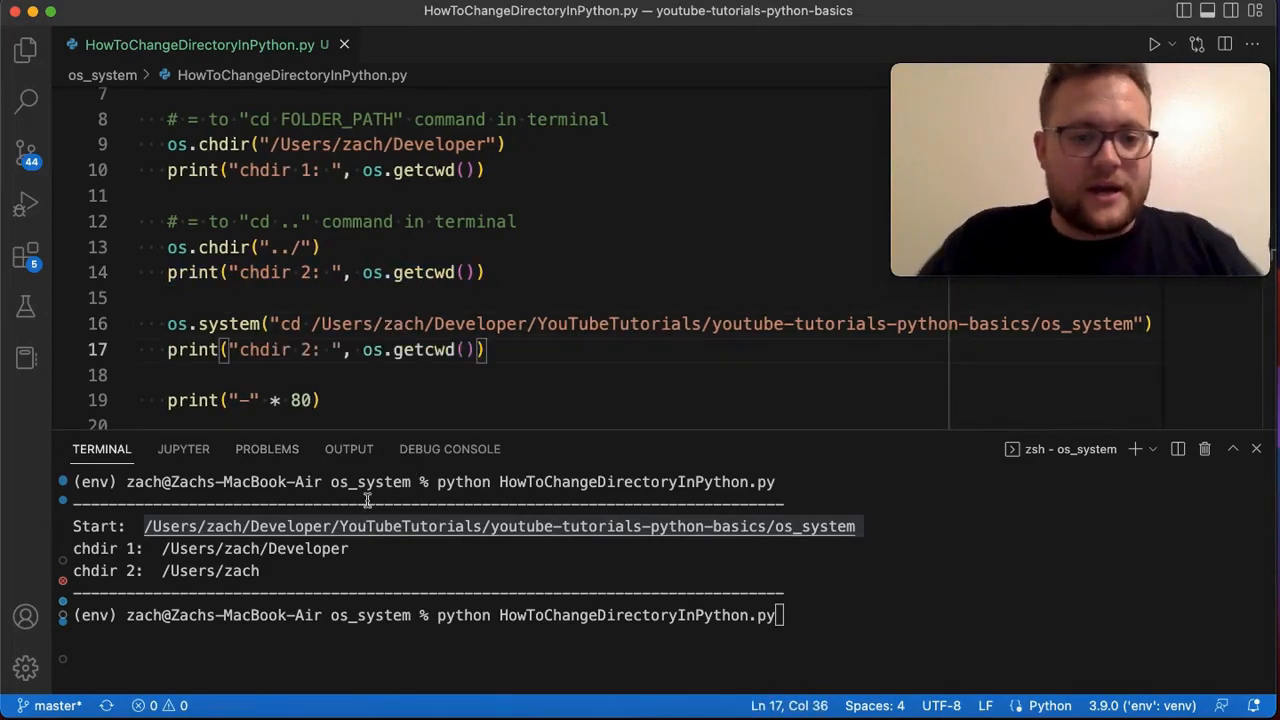
key("Left")
key("Left")
key("Left")
key("Left")
key("BackSpace")
key("BackSpace")
key("BackSpace")
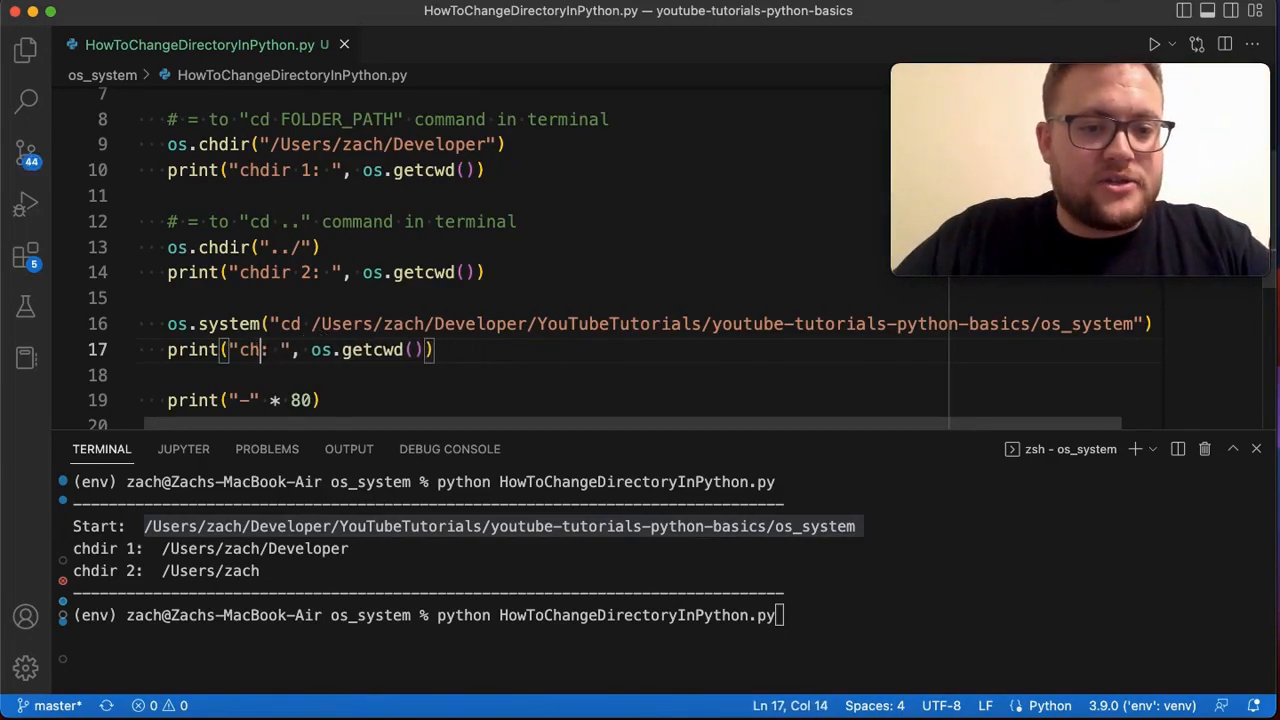
key("BackSpace")
key("BackSpace")
type("os.system")
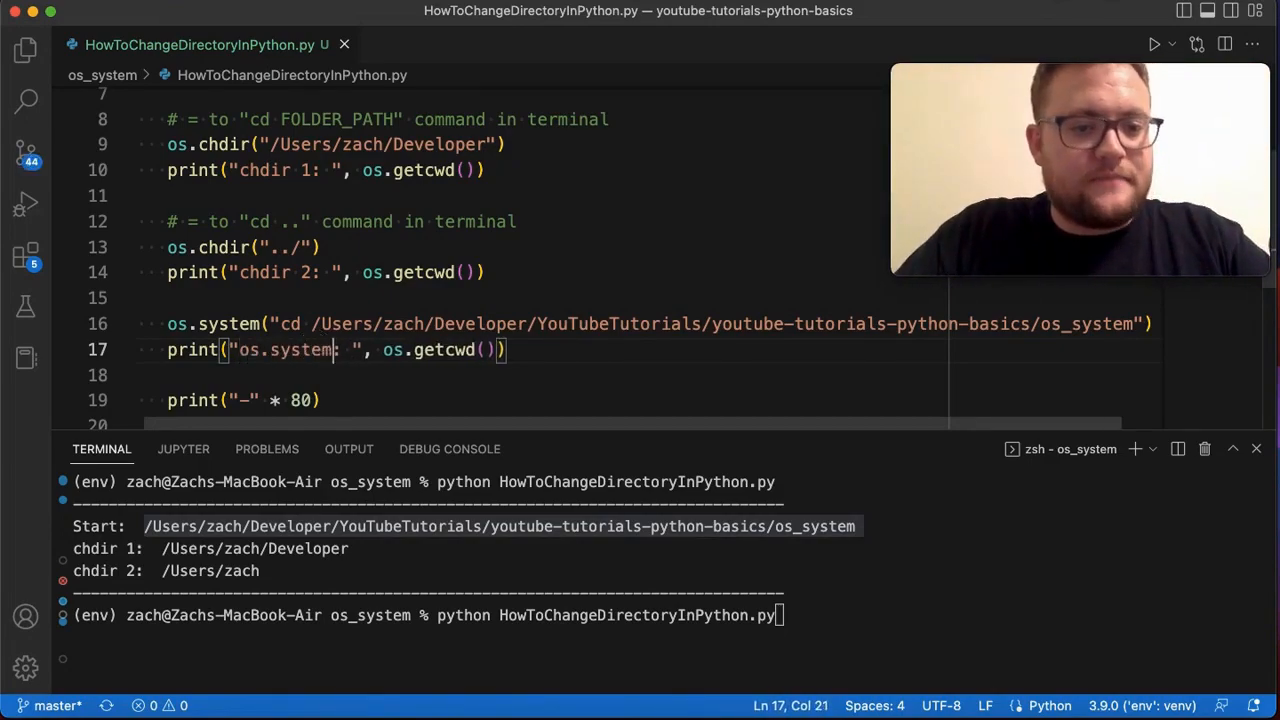
Rerun the script so the terminal prints 'os.system: /Users/zach'
left_click(863, 587)
key("Return")
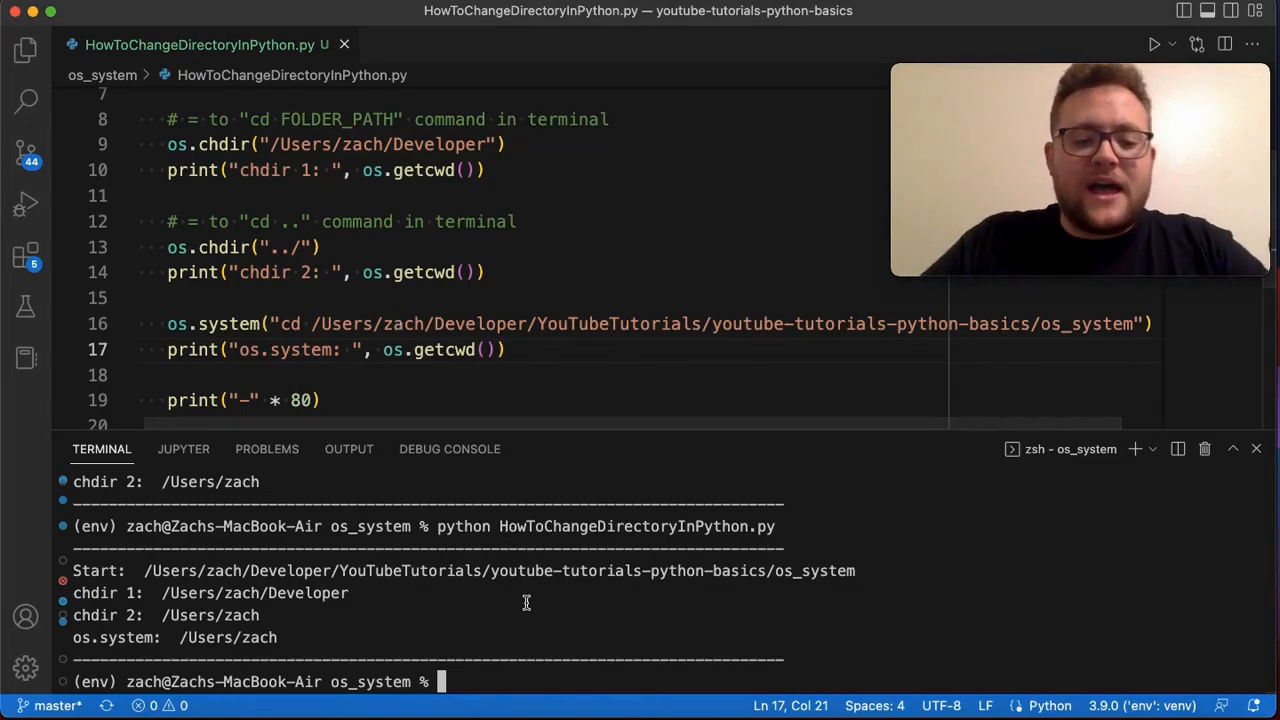
type("ls")
List the folder, then chain ' && touch hello.txt' onto the cd command inside os.system
key("Return")
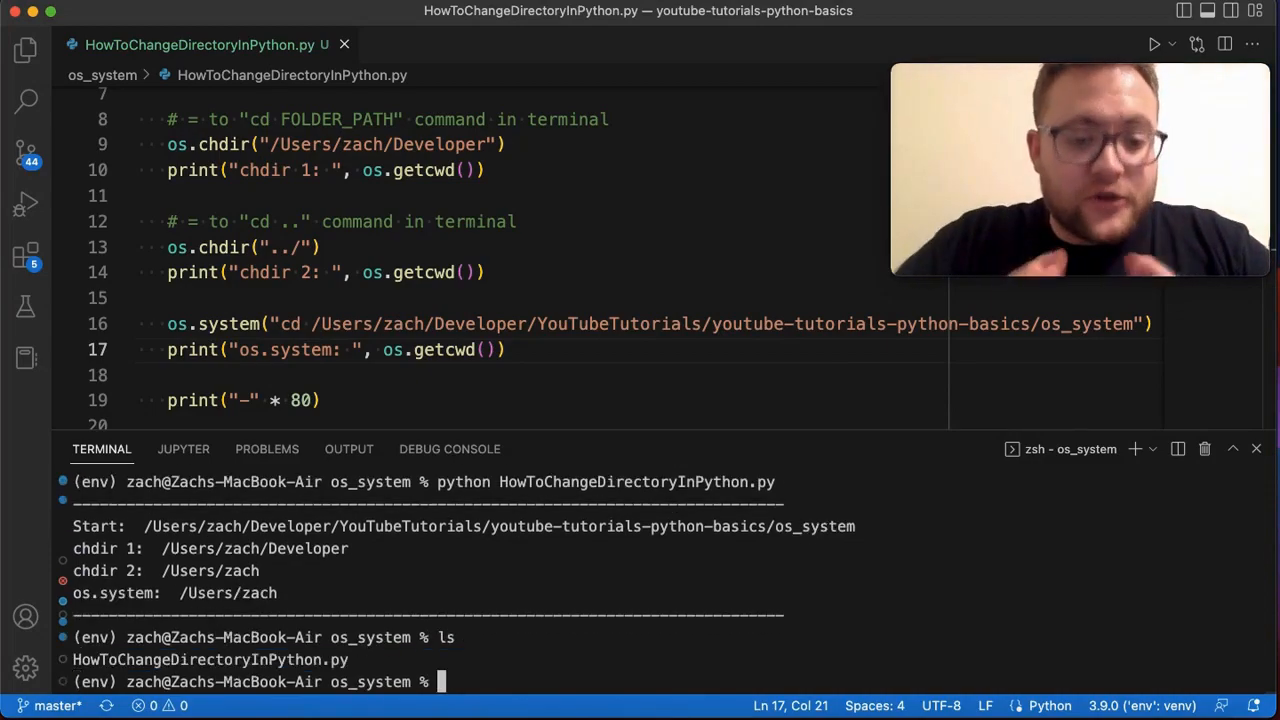
left_click(540, 326)
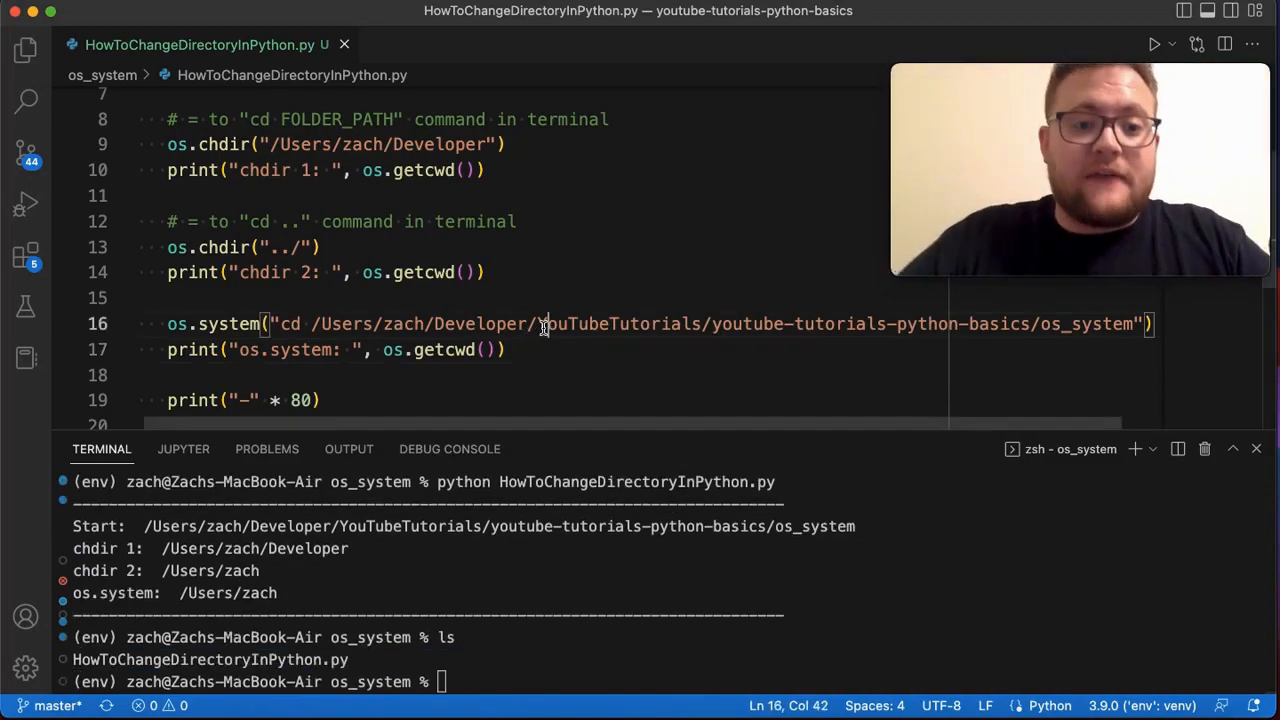
key("End")
key("Left")
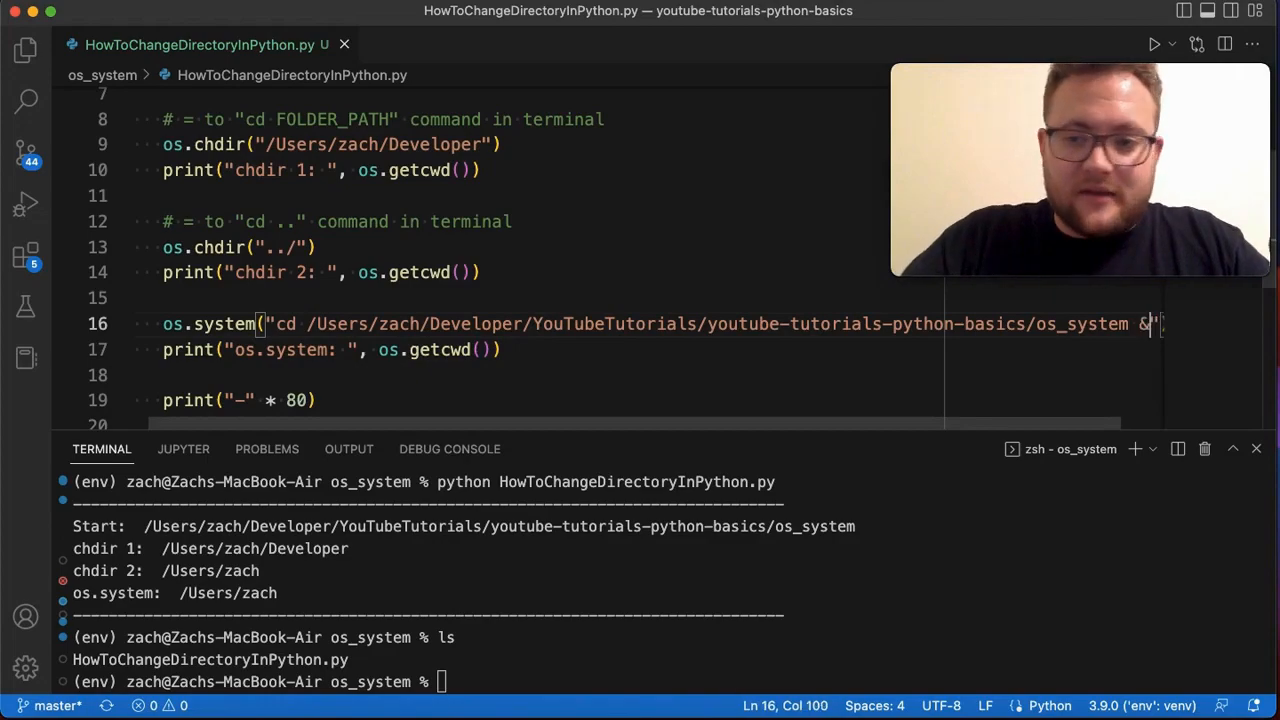
type("&&")
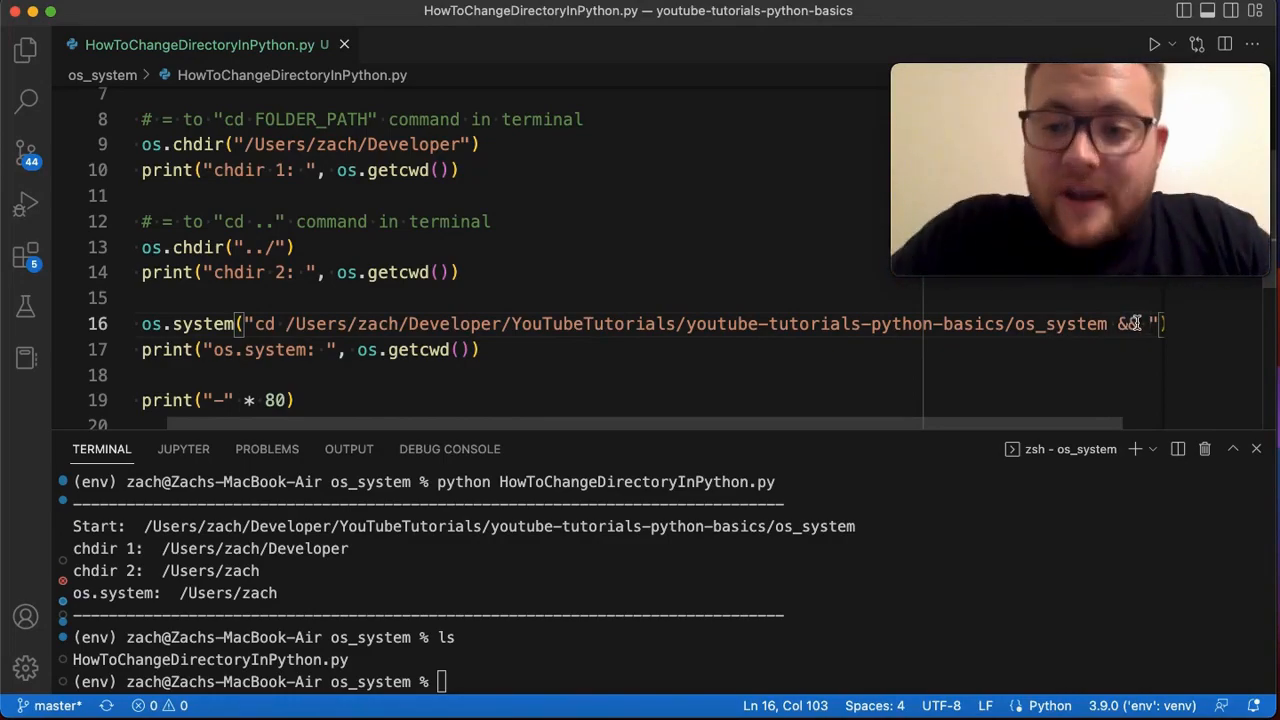
type("touch")
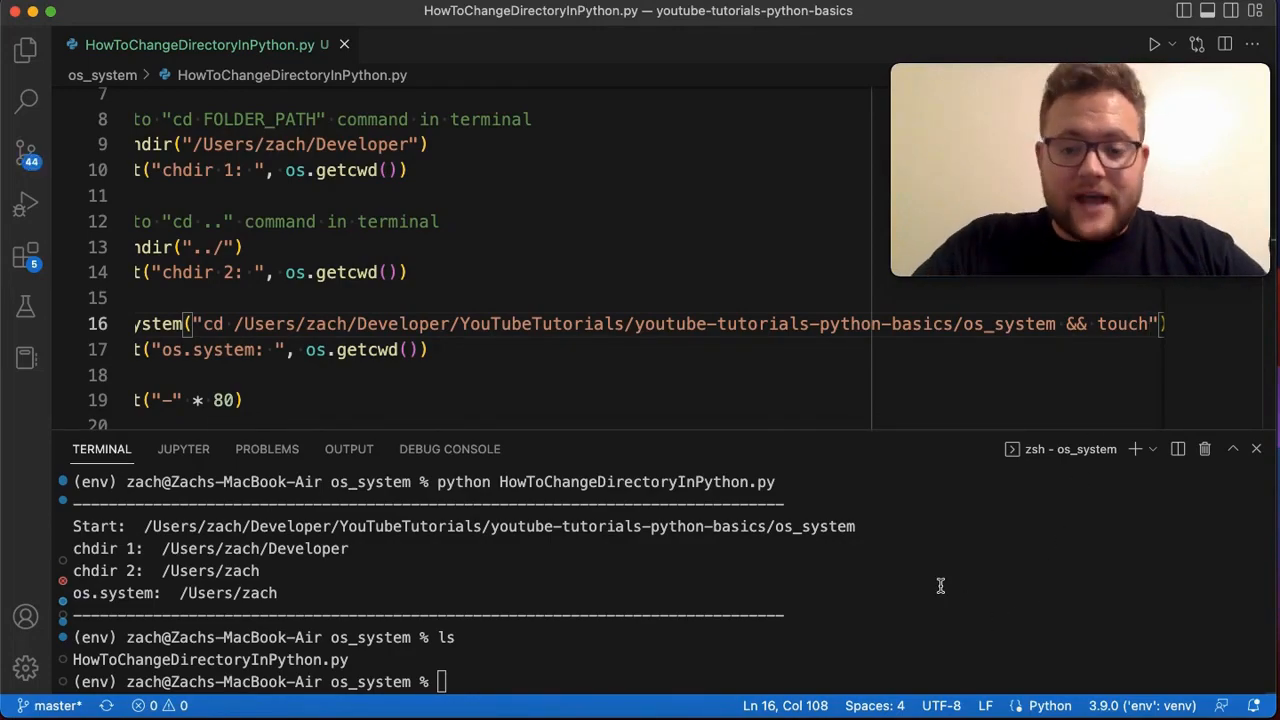
type(" hello")
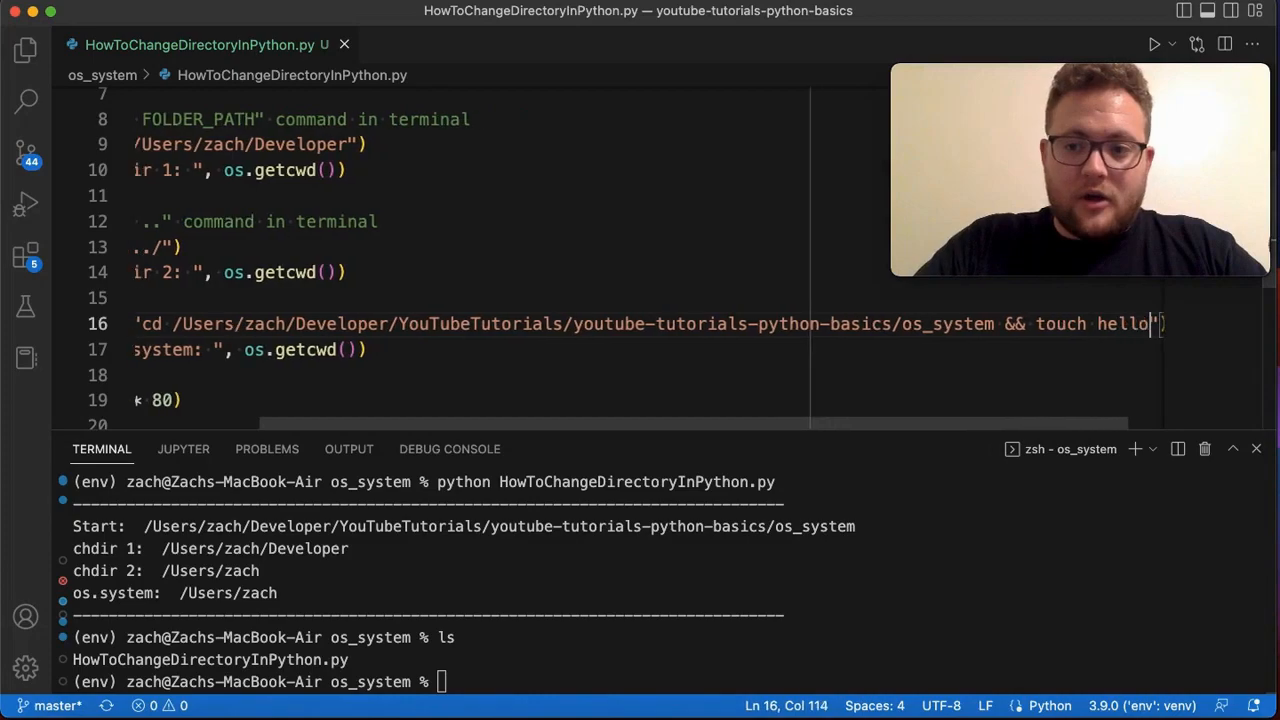
type(".txt")
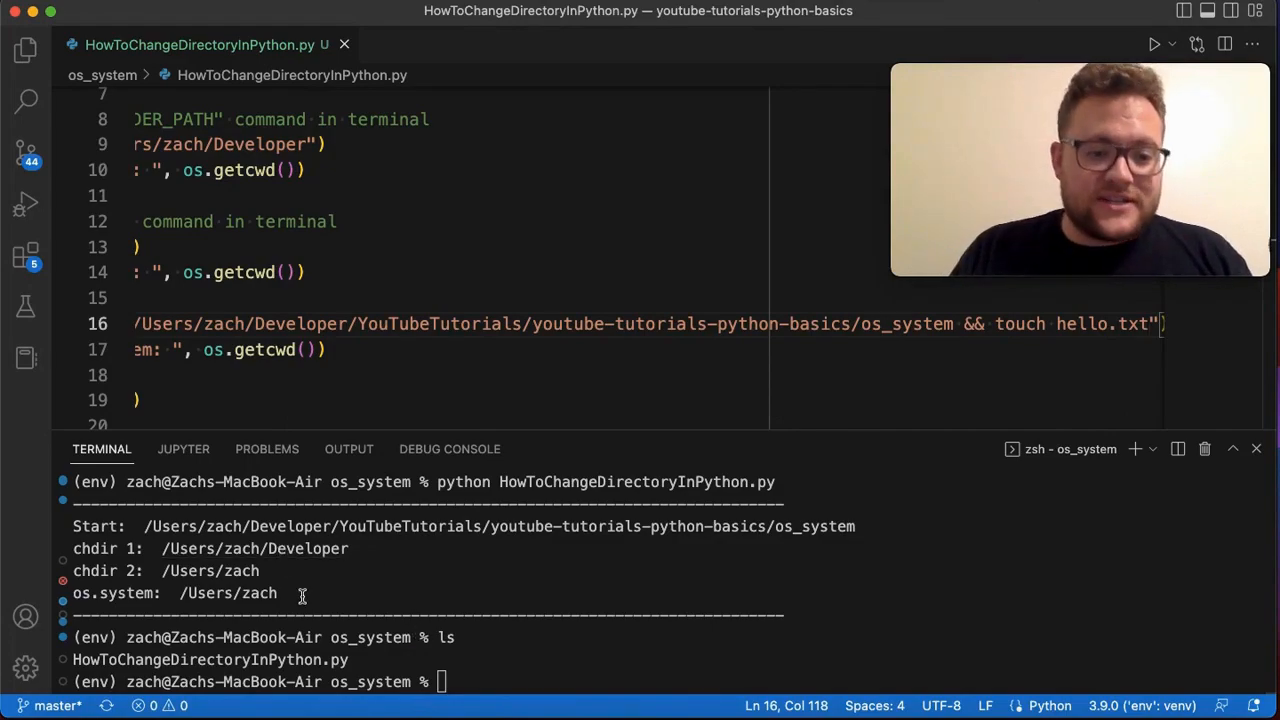
left_click_drag(277, 594, 72, 524)
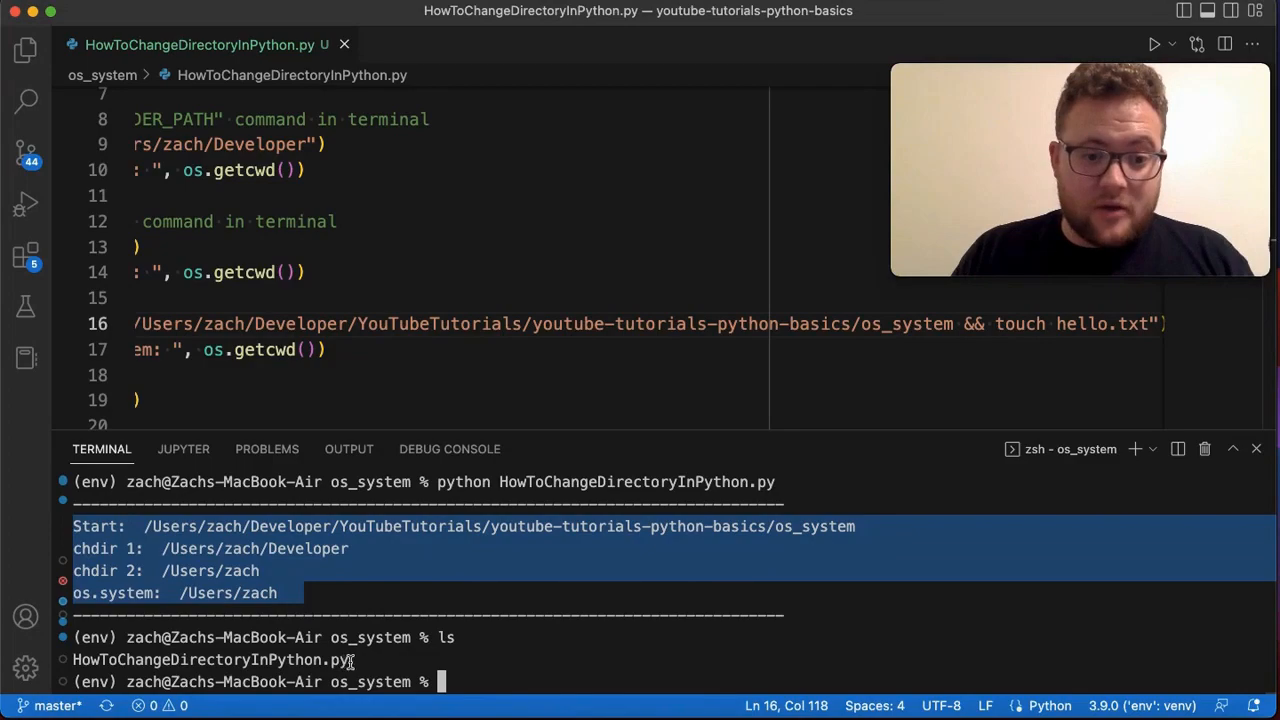
left_click_drag(350, 661, 84, 660)
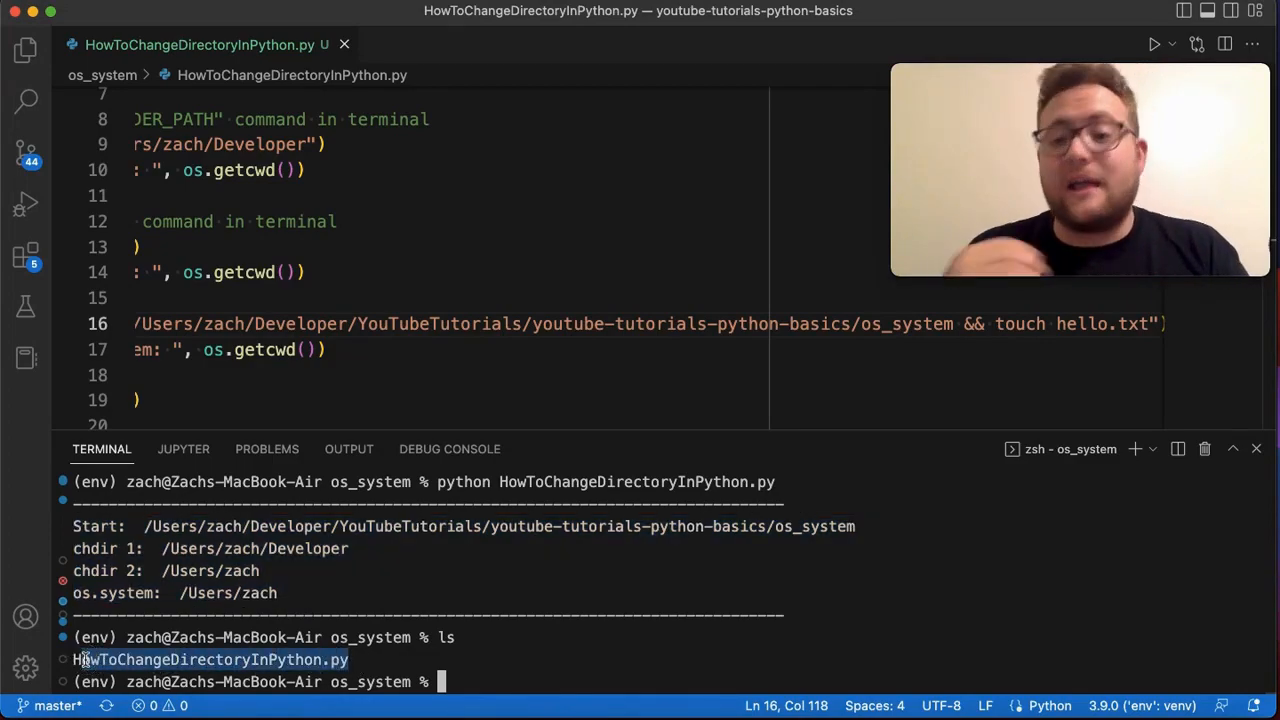
Rerun the script and list the folder, showing hello.txt beside the script file
left_click(609, 673)
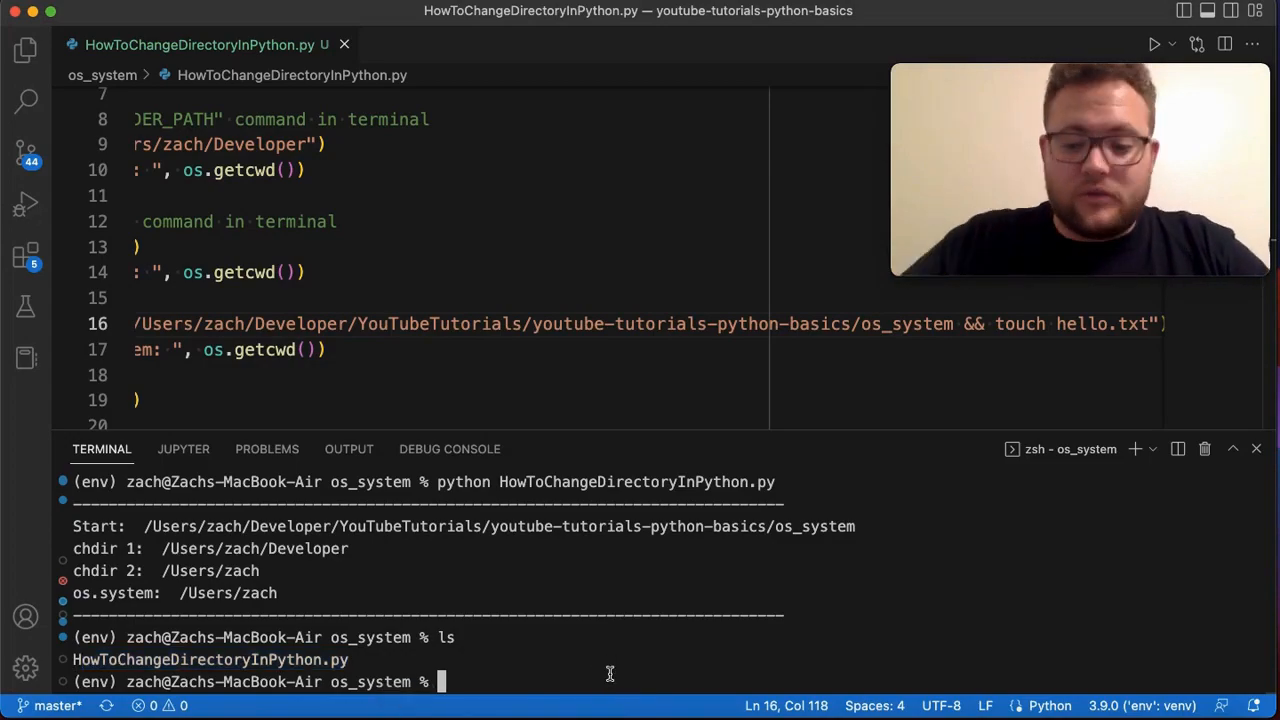
key("Return")
key("Up")
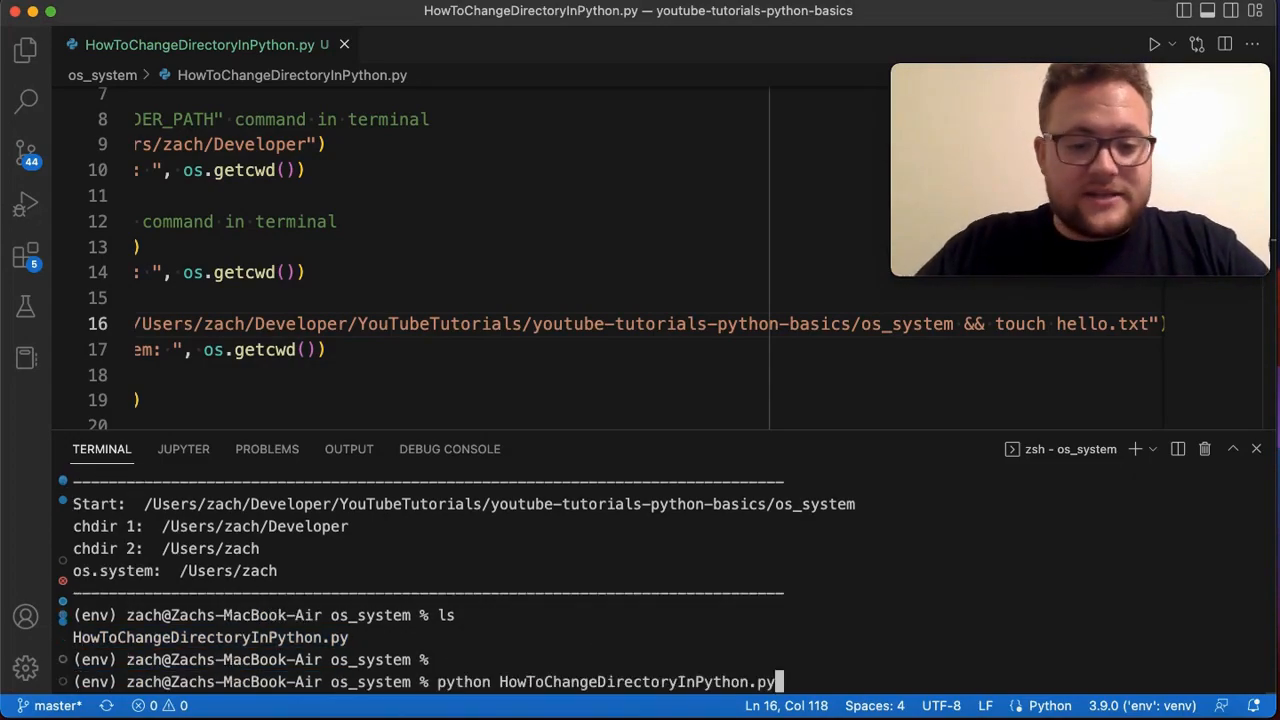
key("Return")
type("l")
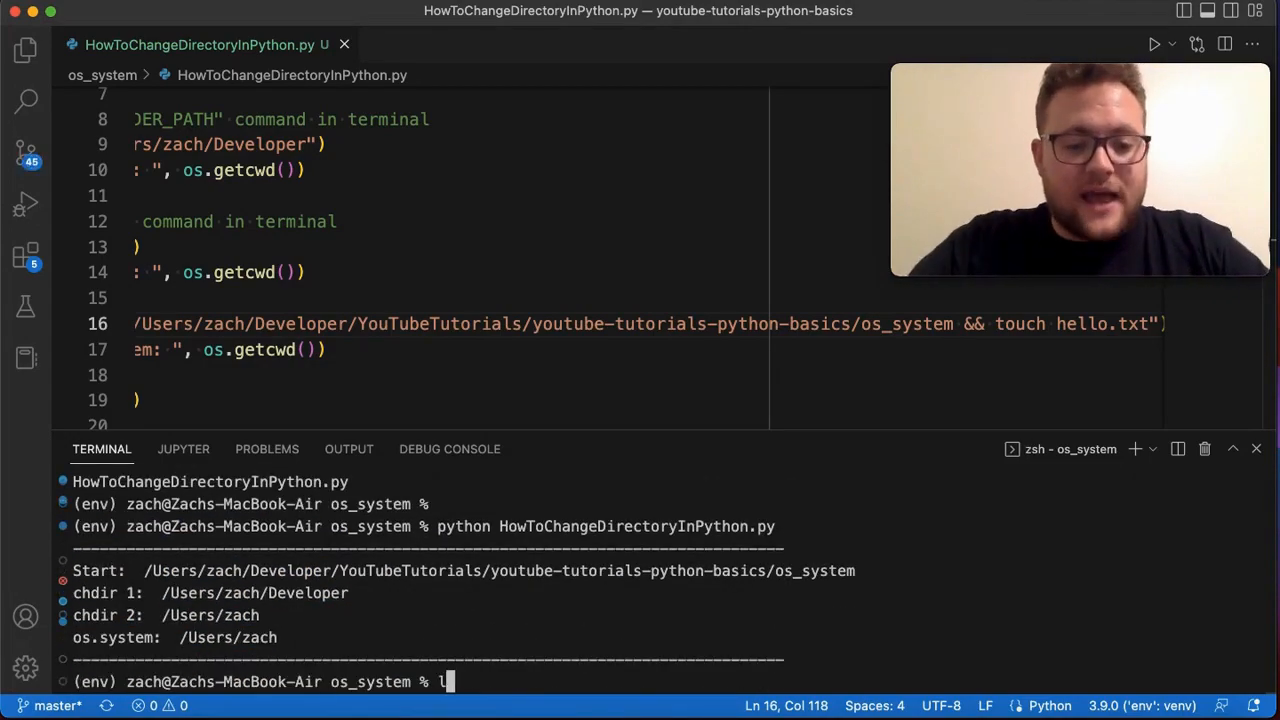
type("s")
key("Return")
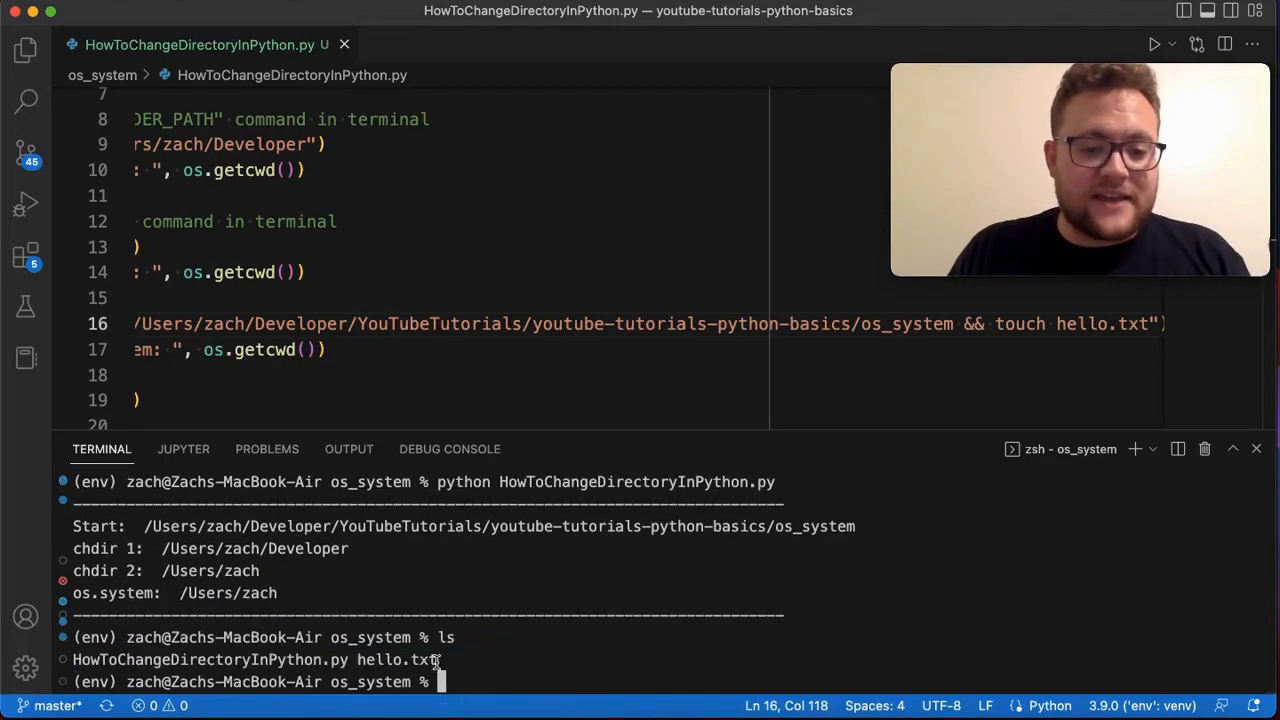
left_click_drag(437, 660, 354, 659)
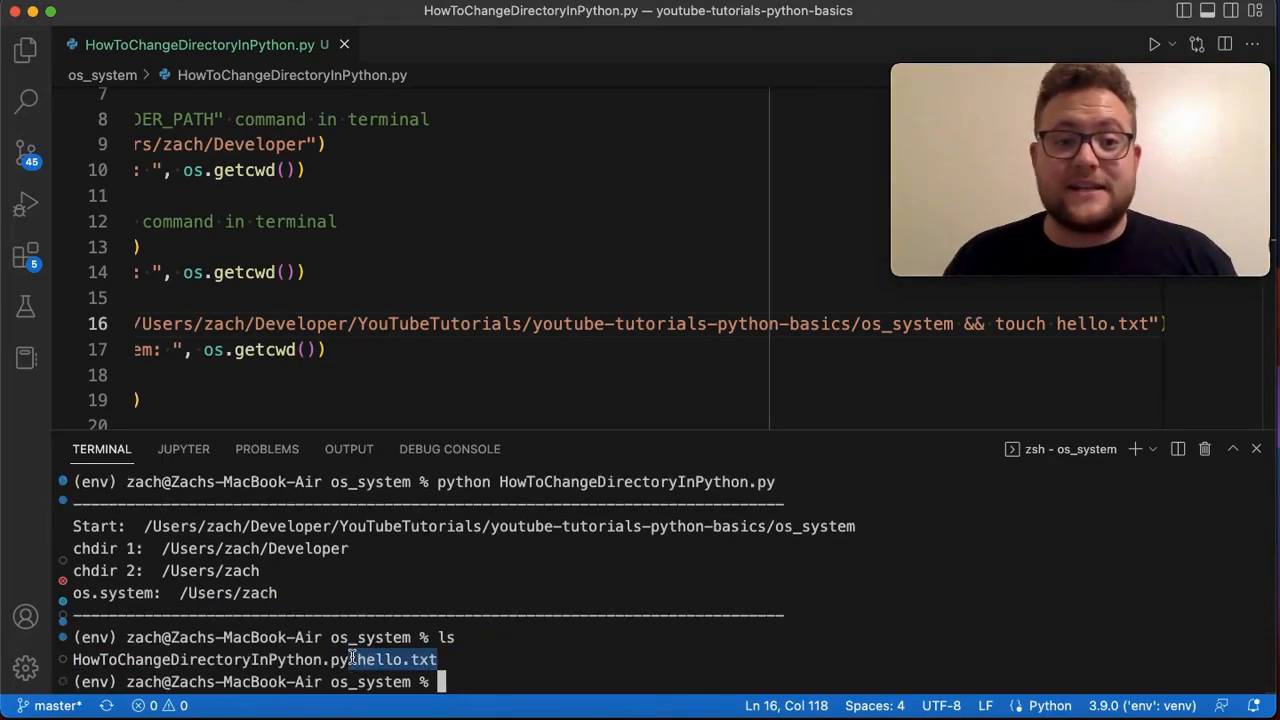
scroll(247, 330, "left", 5)
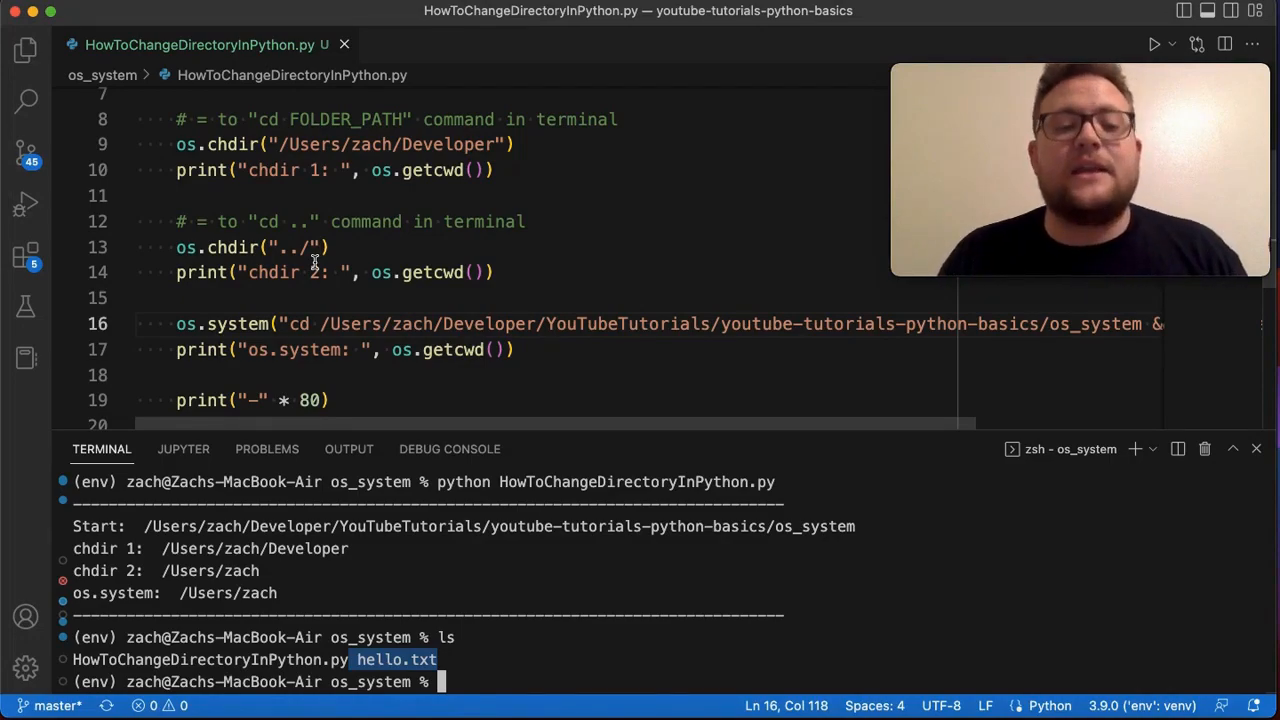
left_click_drag(331, 247, 178, 247)
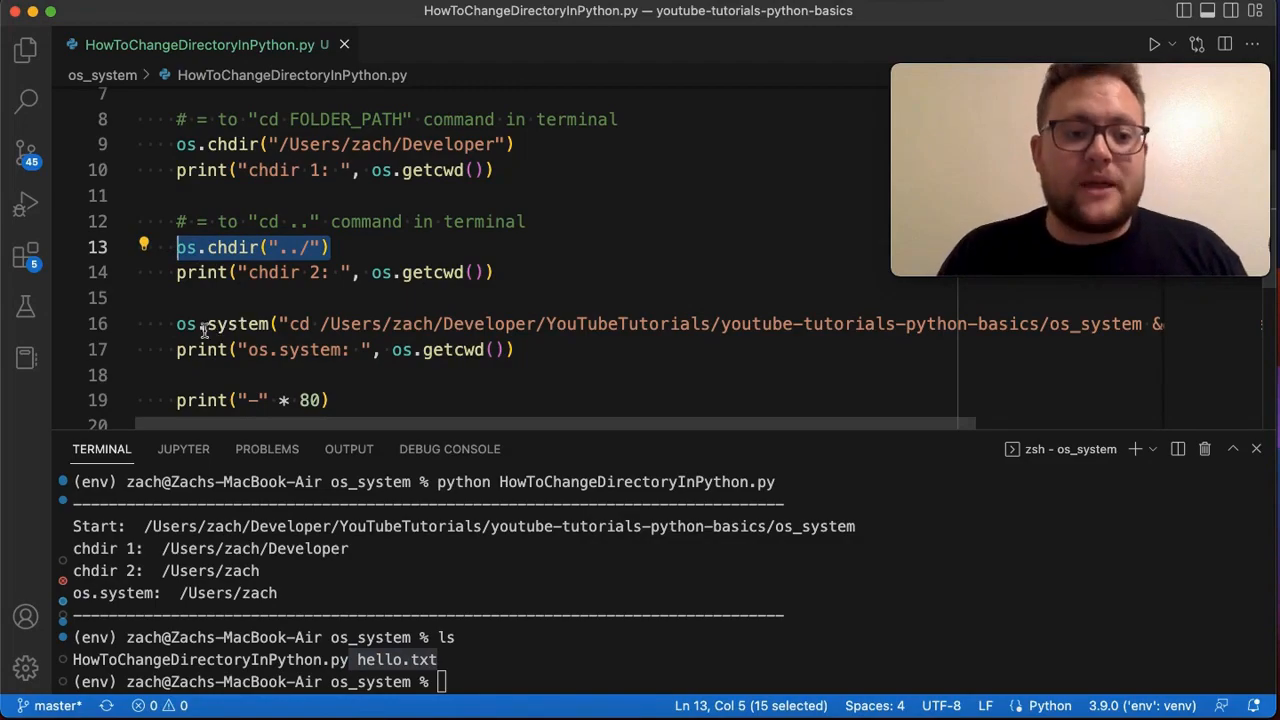
left_click_drag(178, 323, 301, 323)
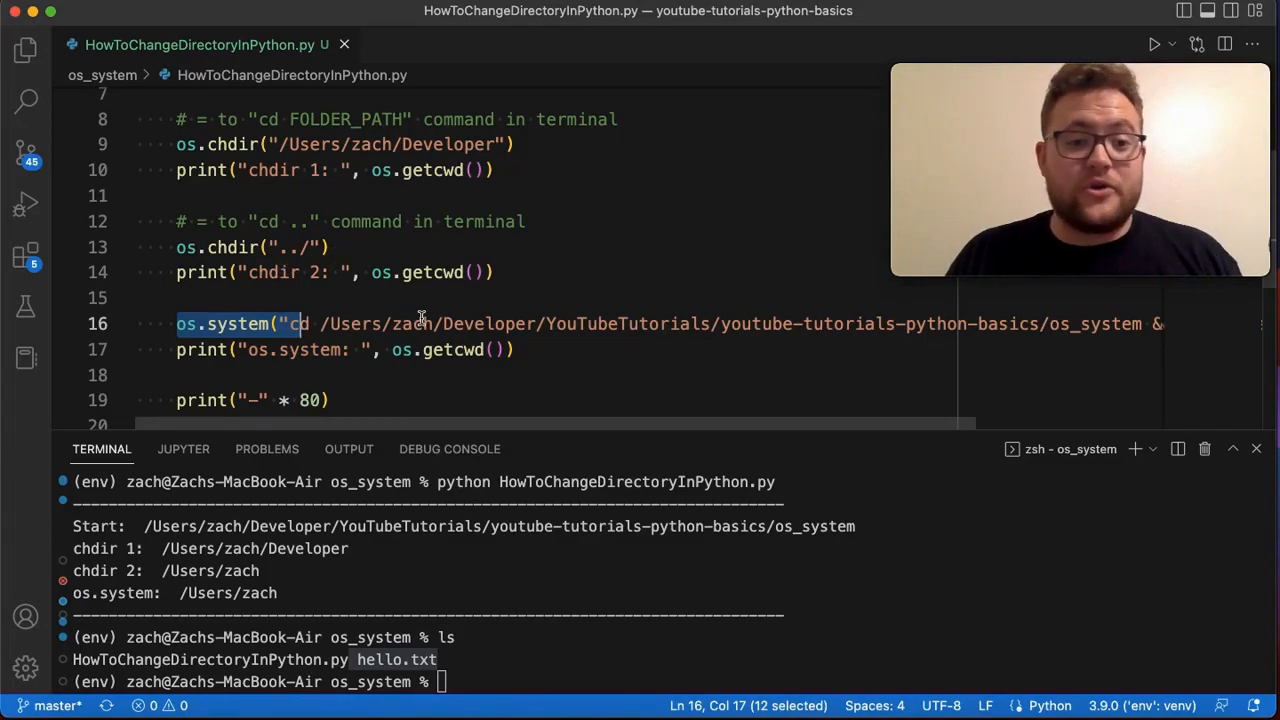
scroll(421, 318, "right", 5)
scroll(646, 297, "right", 3)
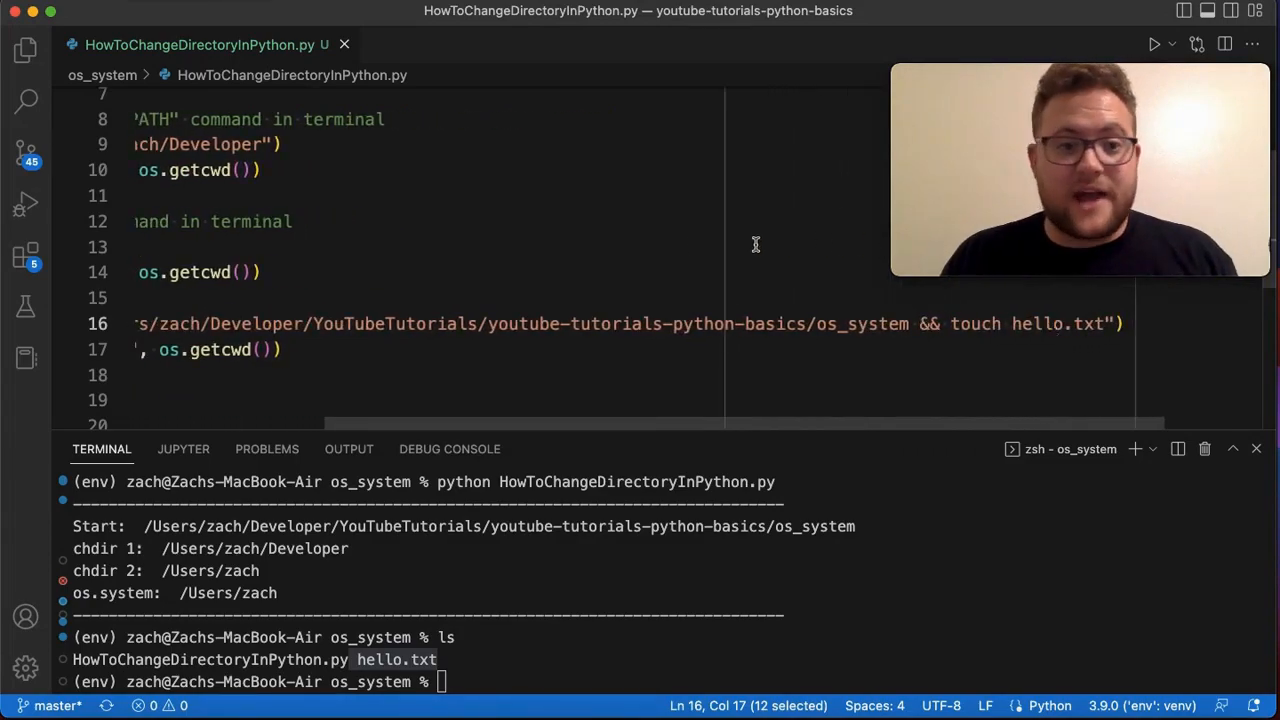
scroll(588, 267, "left", 5)
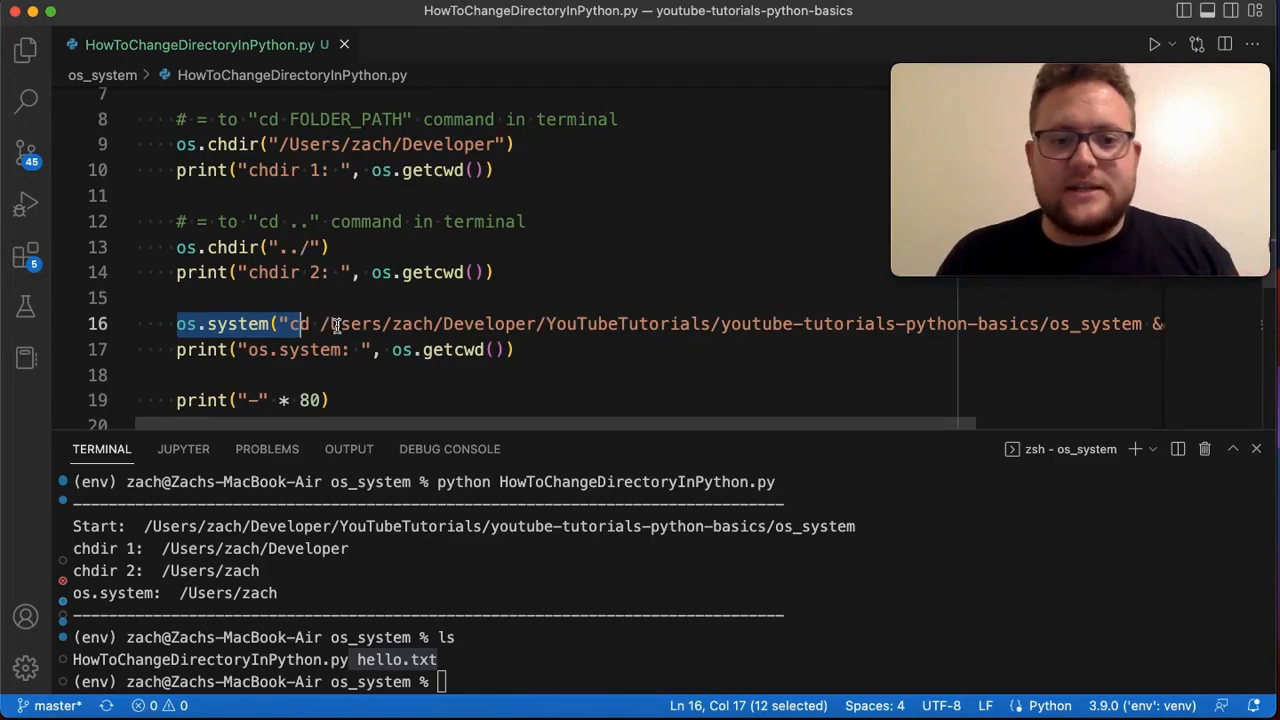
scroll(337, 326, "right", 1)
scroll(524, 297, "right", 5)
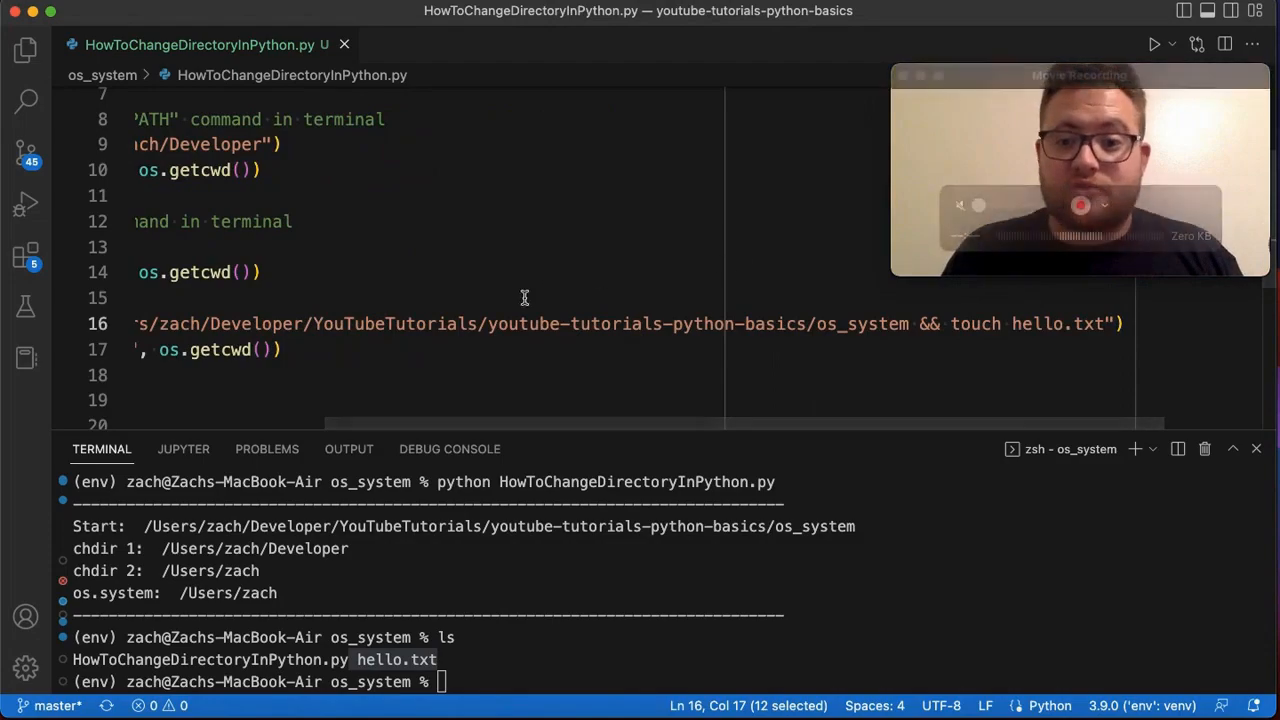
scroll(326, 333, "left", 5)
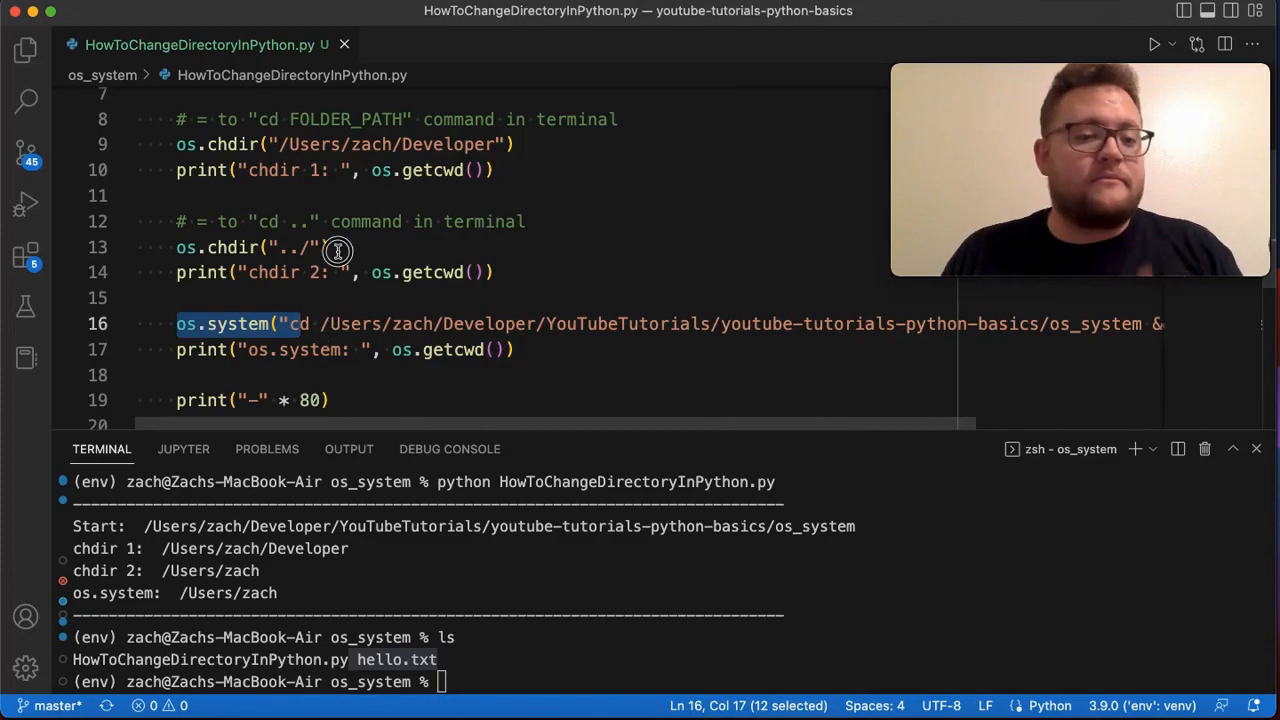
left_click_drag(330, 247, 178, 250)
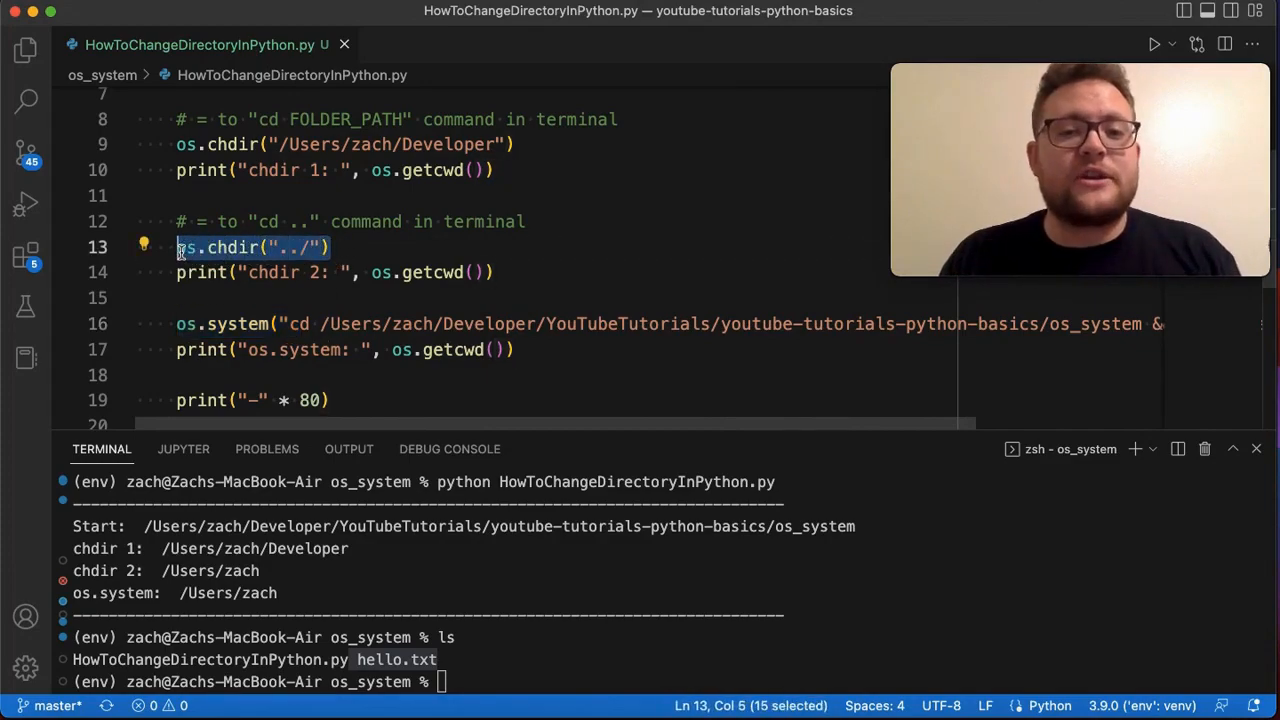